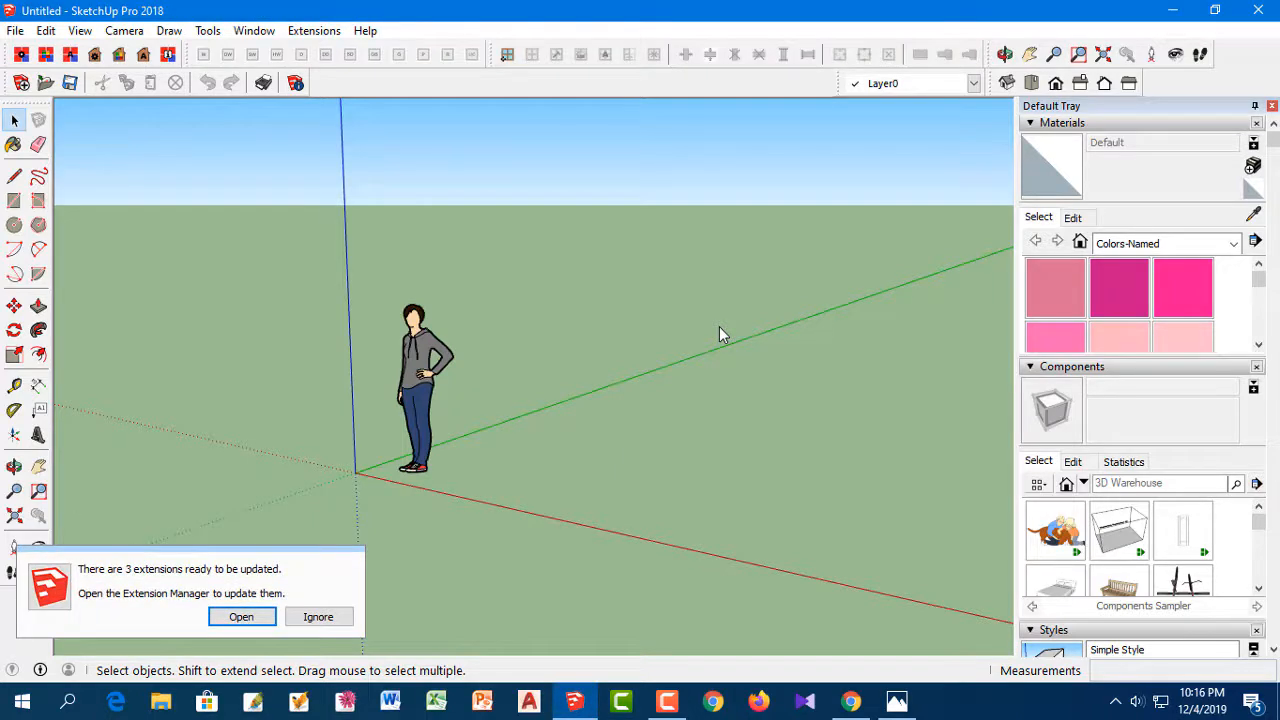
# Step: Ignore the extension update notice and delete the default human figure from the model
pyautogui.click(318, 616)
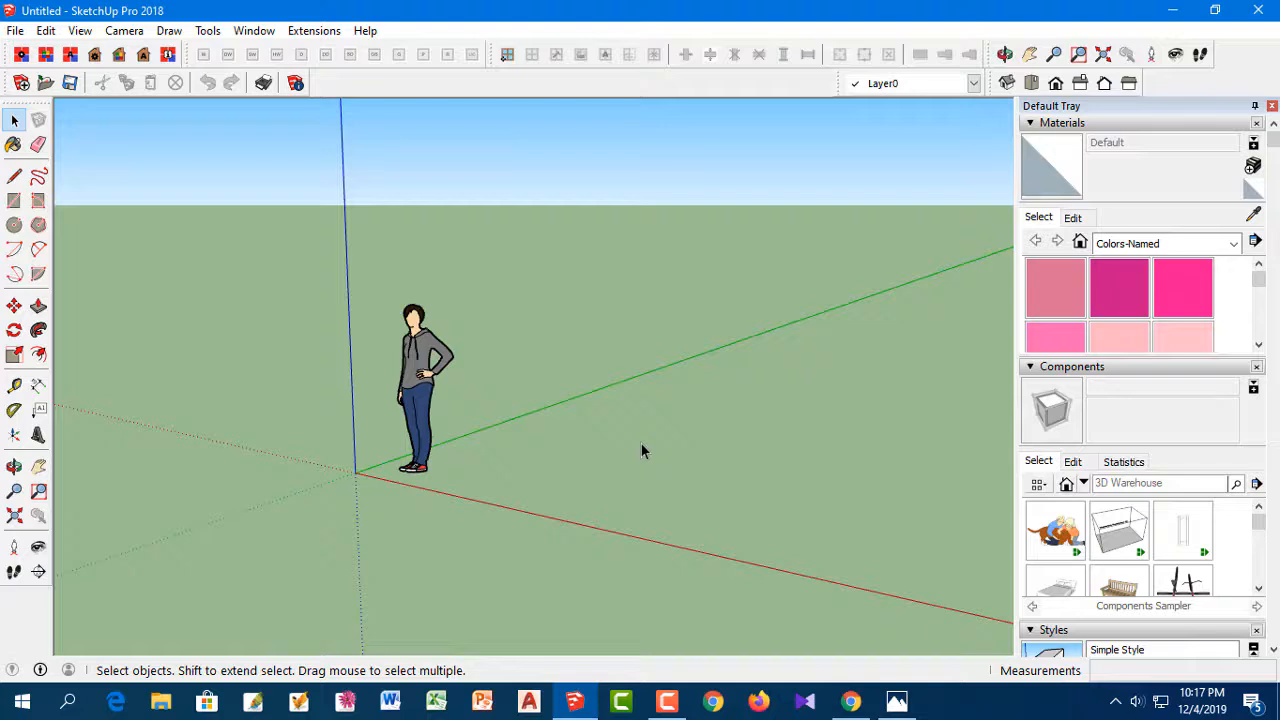
pyautogui.click(415, 370)
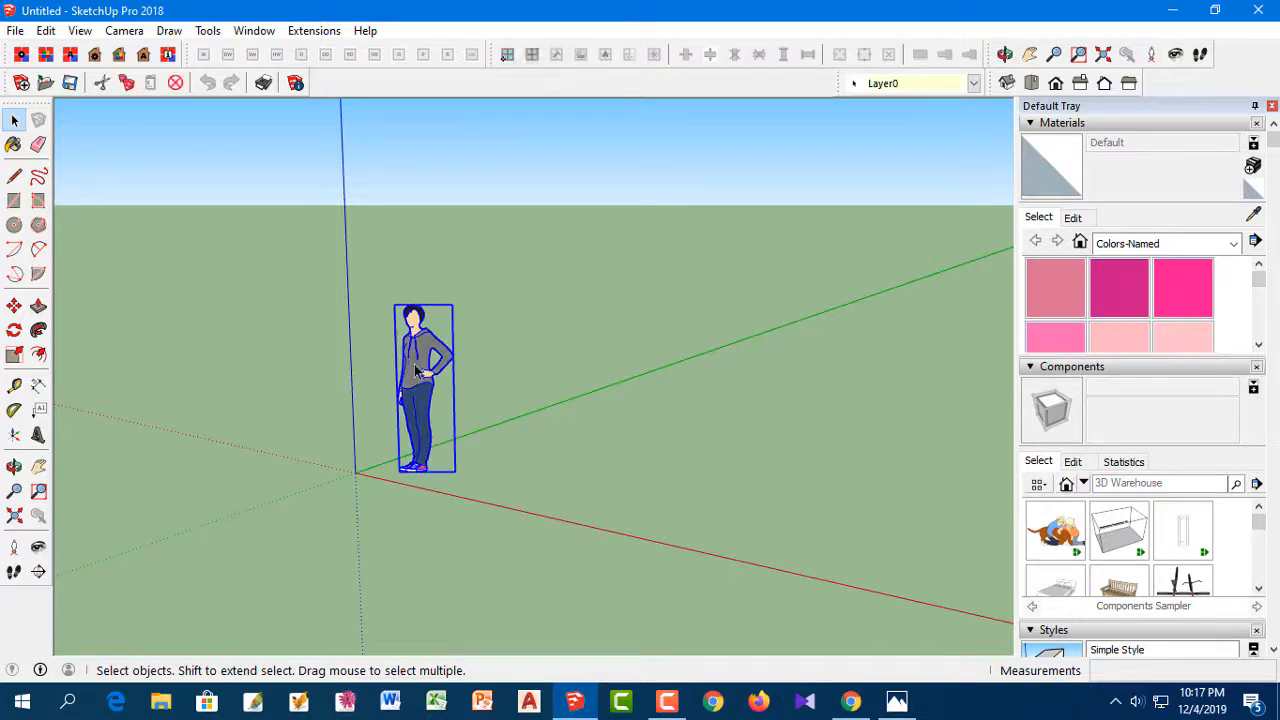
pyautogui.press('Delete')
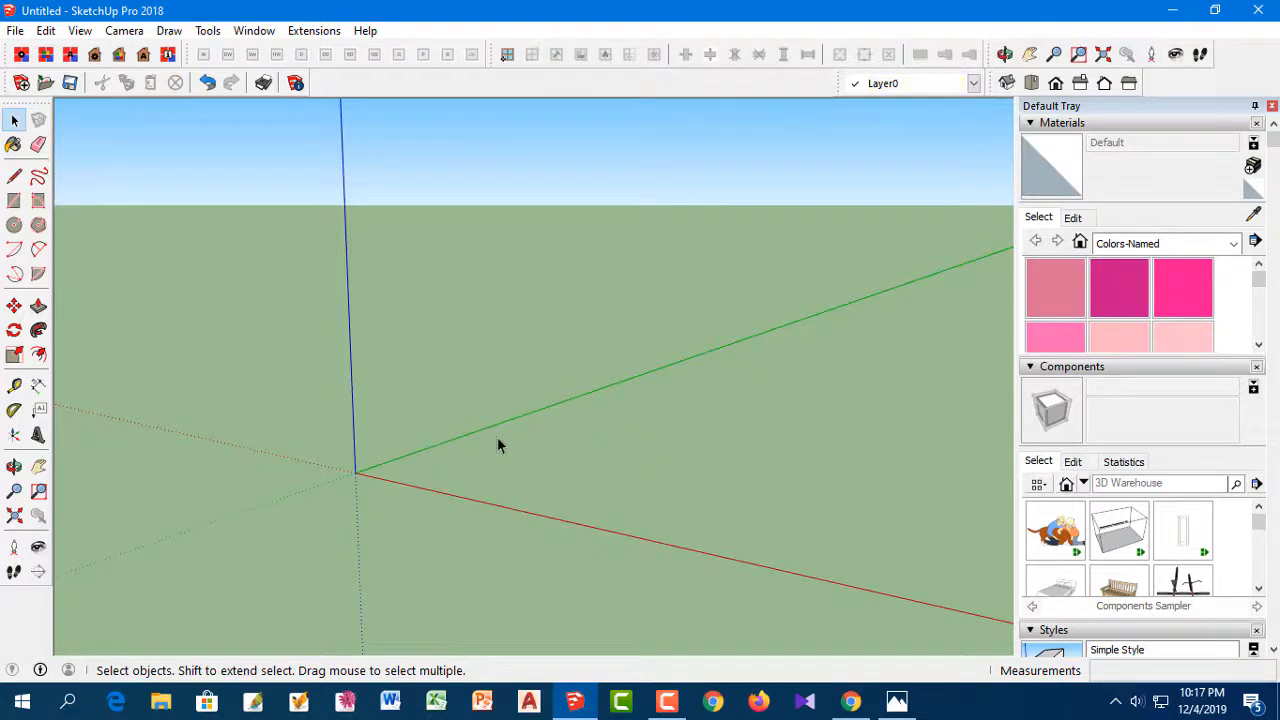
# Step: Draw a ground rectangle of about 13' 9" by 21' 11 3/4" starting at the origin
pyautogui.moveTo(365, 469)
pyautogui.mouseDown(button='middle')
pyautogui.moveTo(417, 486)
pyautogui.moveTo(374, 474)
pyautogui.mouseUp(button='middle')
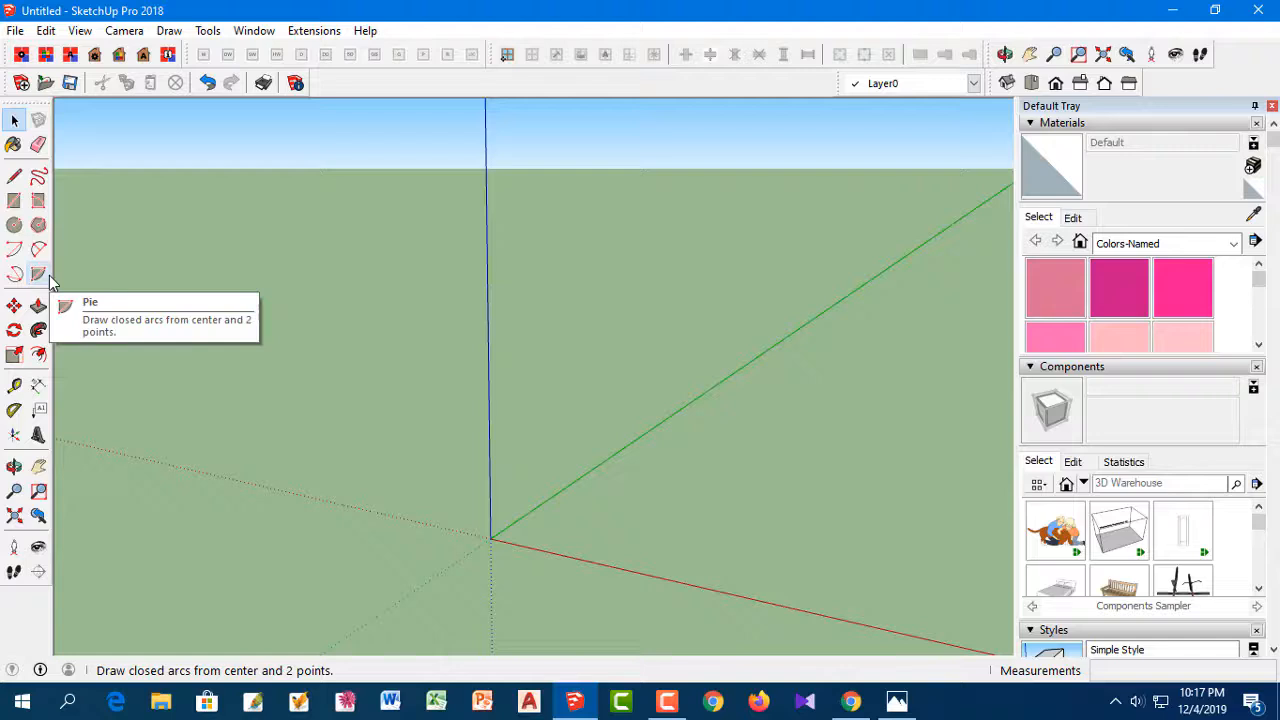
pyautogui.click(16, 202)
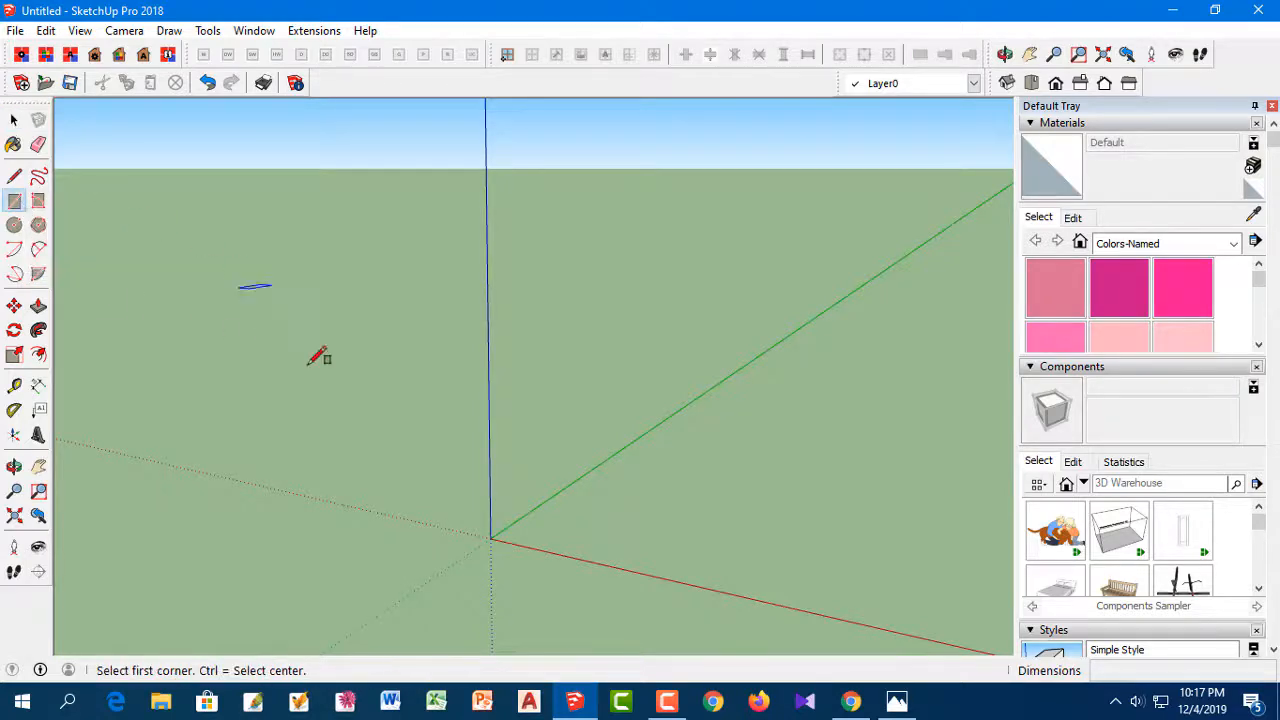
pyautogui.click(490, 537)
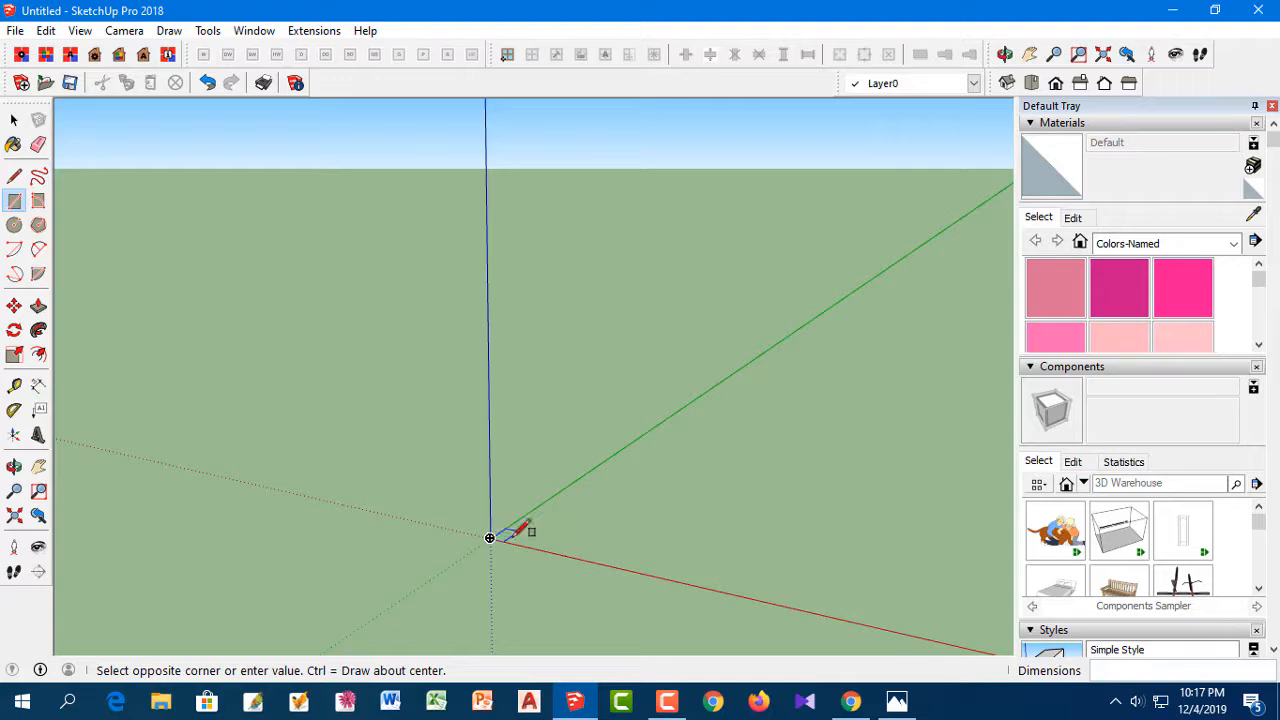
pyautogui.click(995, 427)
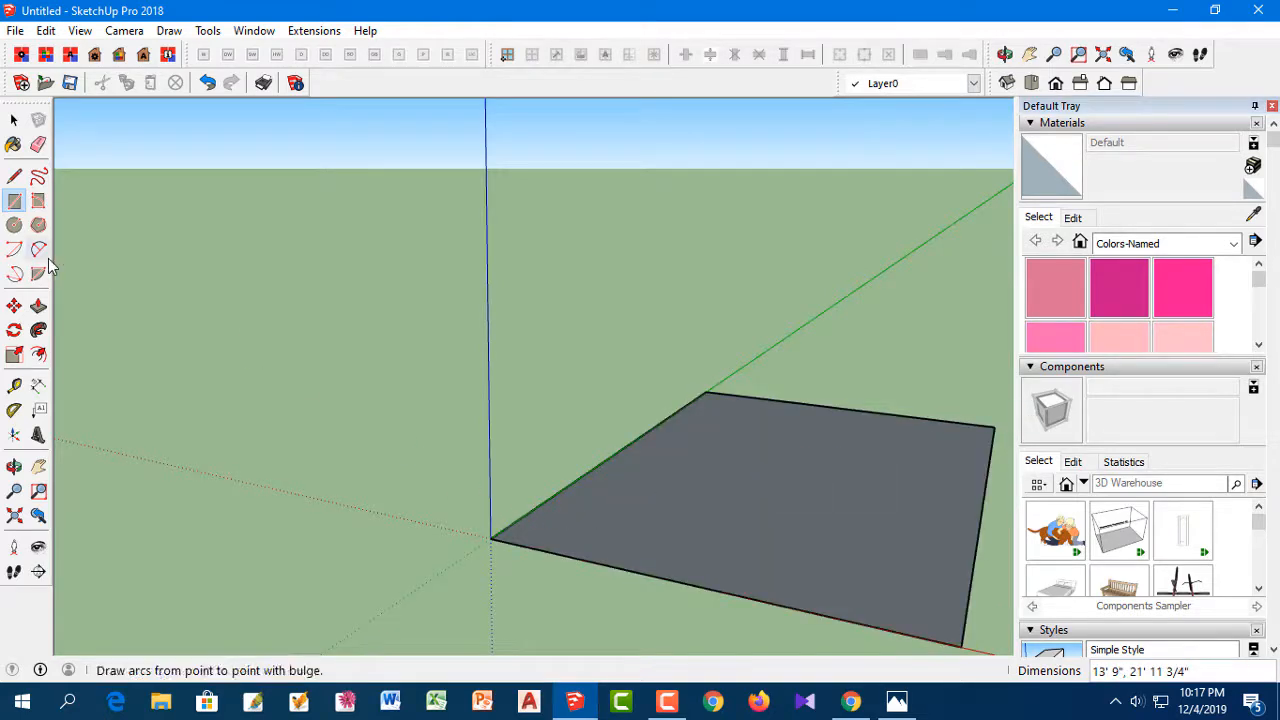
# Step: Push/Pull the rectangle upward into a slab about 8 1/4" thick
pyautogui.click(38, 306)
pyautogui.click(721, 474)
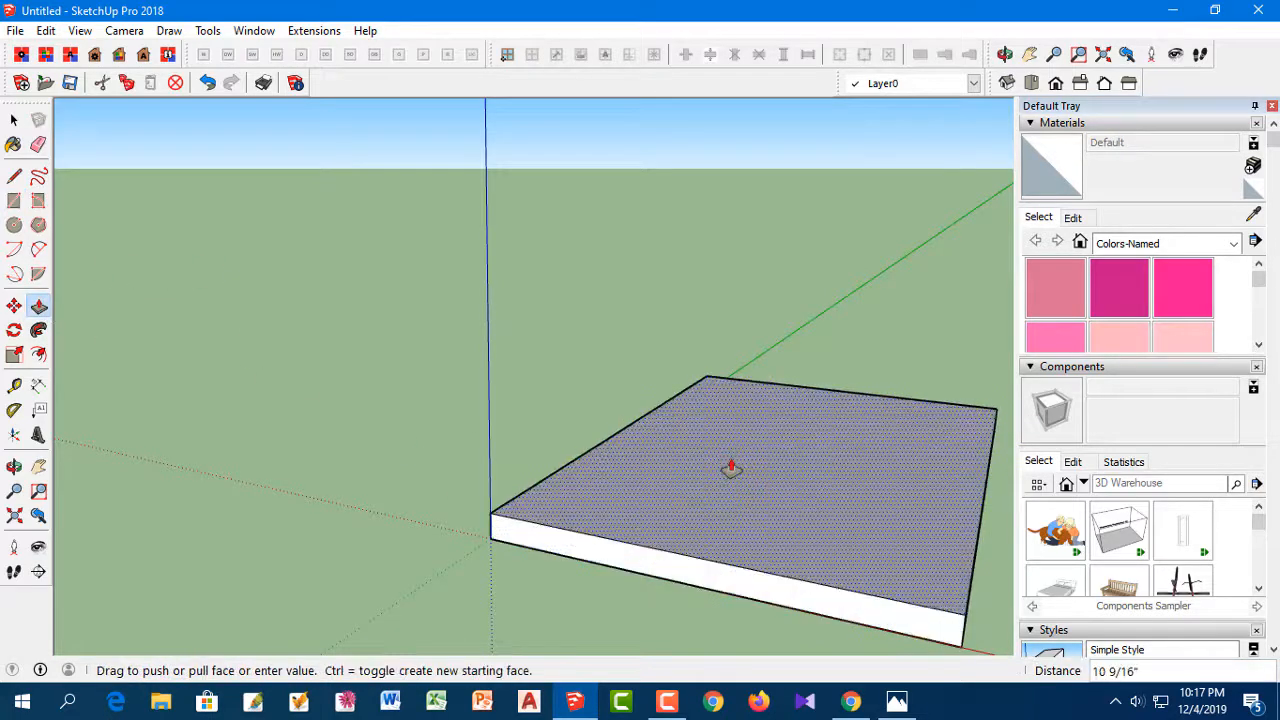
pyautogui.click(728, 472)
pyautogui.click(14, 120)
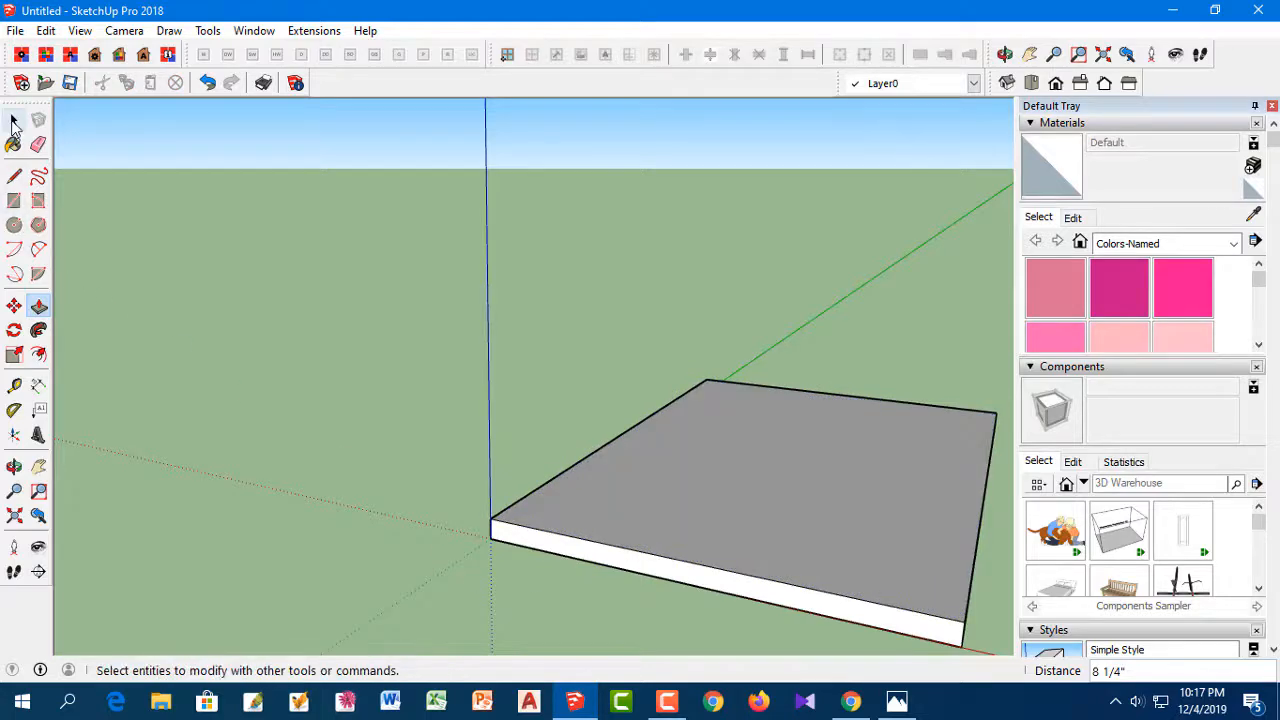
# Step: In Top view, draw a 180-degree centre-point arc about 5' 5" across near the slab's upper-left corner
pyautogui.moveTo(213, 403); pyautogui.dragTo(369, 523, button='middle')
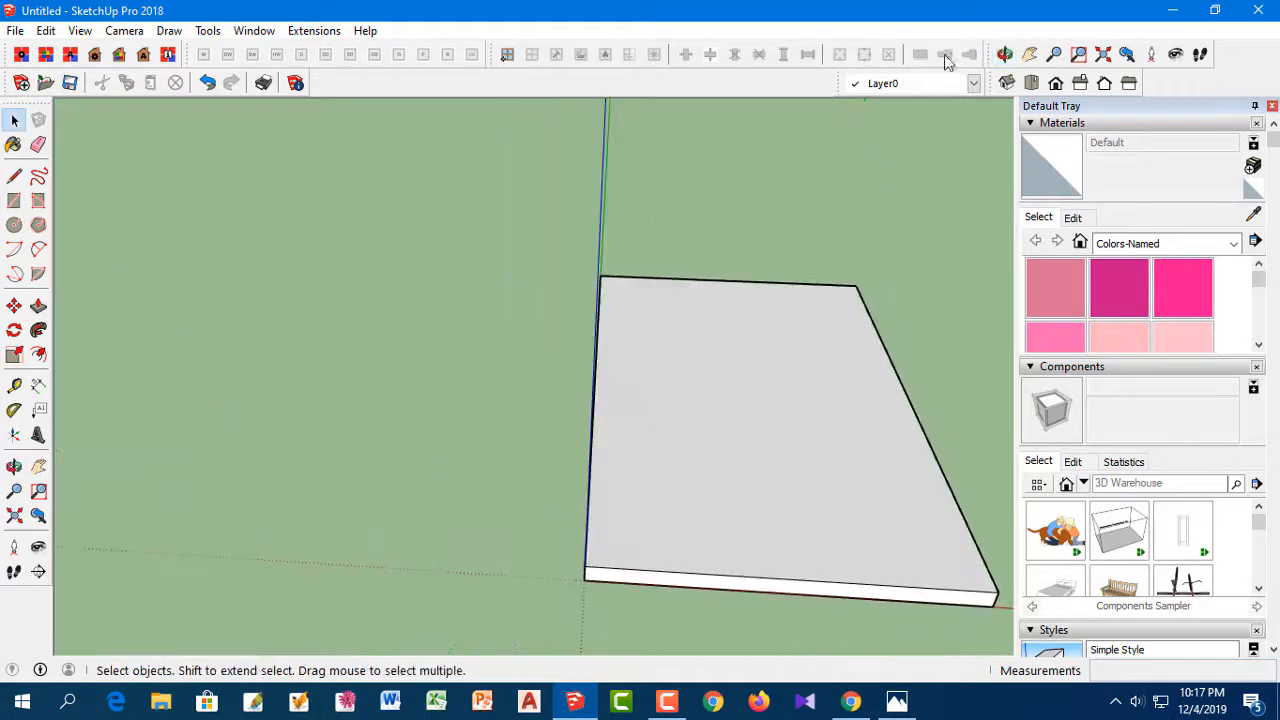
pyautogui.click(1033, 85)
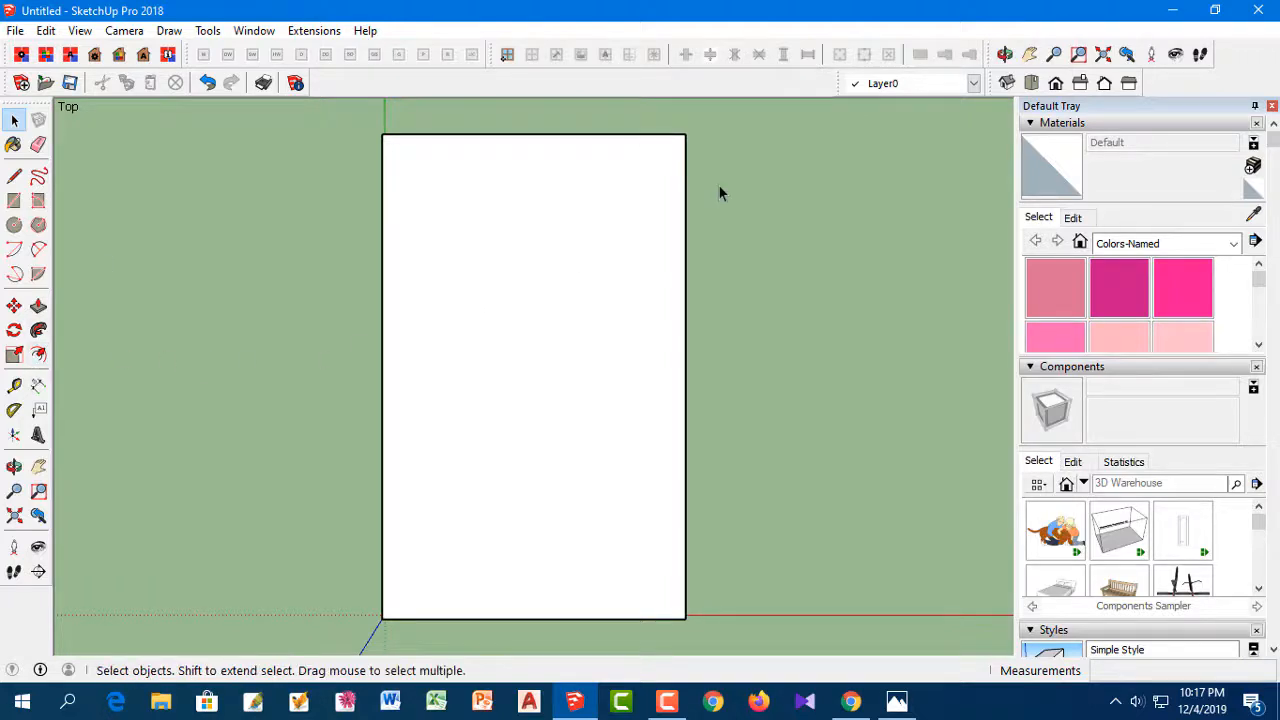
pyautogui.click(14, 252)
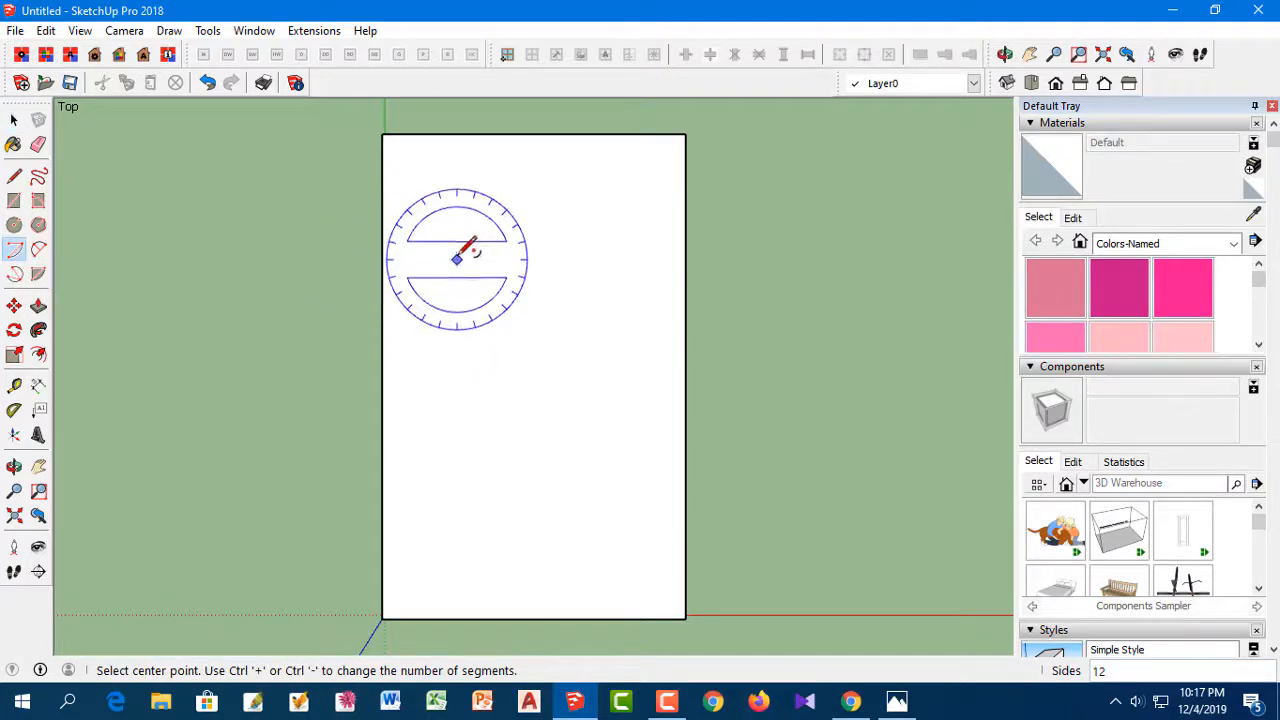
pyautogui.click(452, 253)
pyautogui.click(512, 252)
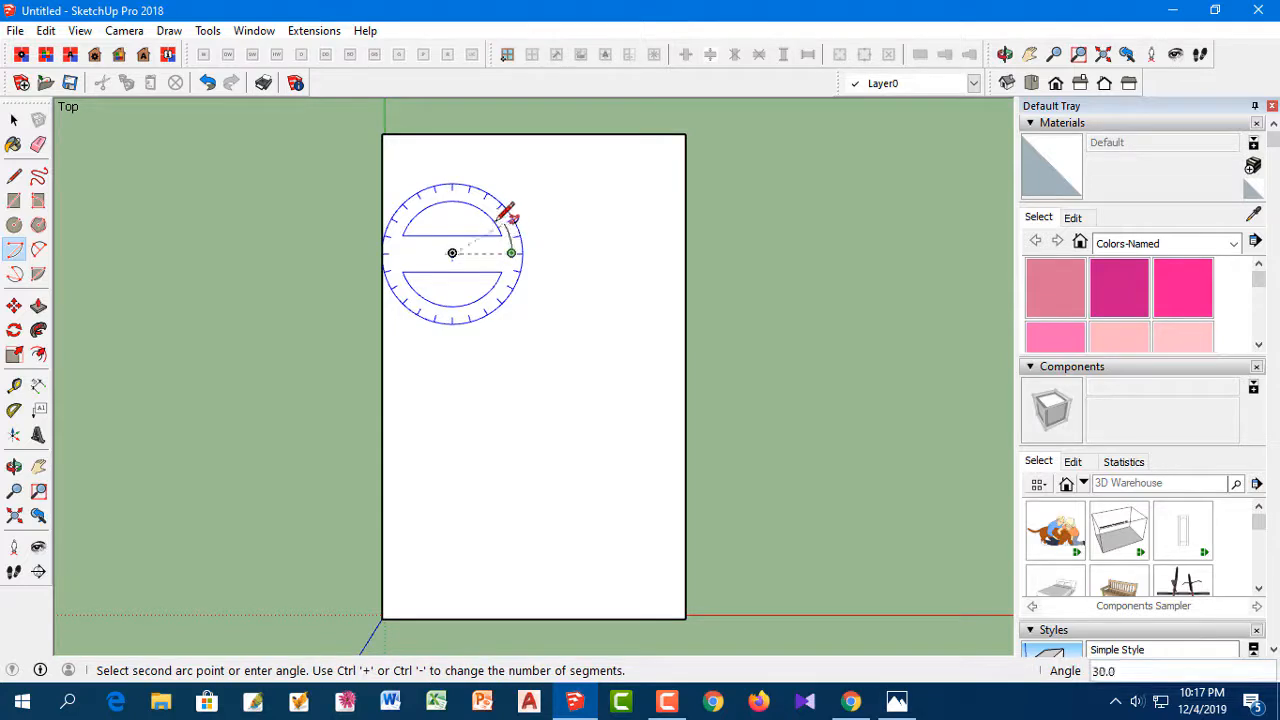
pyautogui.click(394, 253)
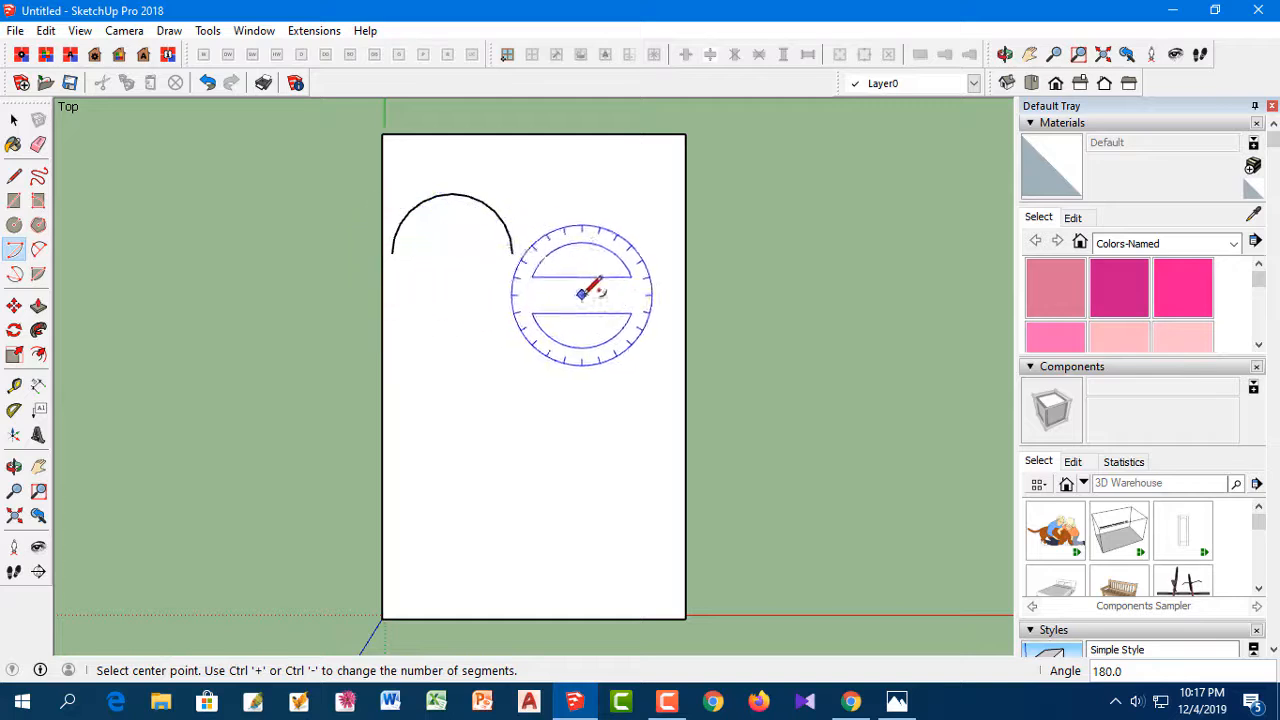
# Step: Draw a smaller 180-degree centre-point arc about 4' 2" across beside the first arc on the slab
pyautogui.click(14, 176)
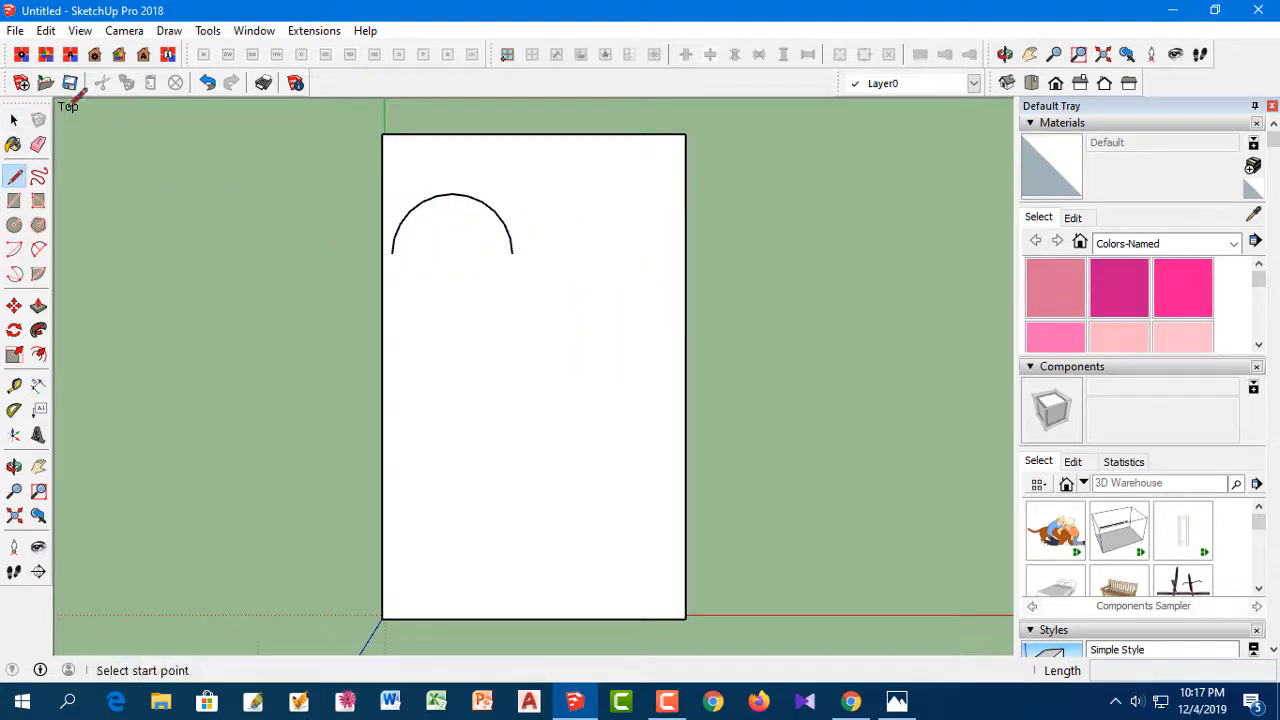
pyautogui.click(14, 249)
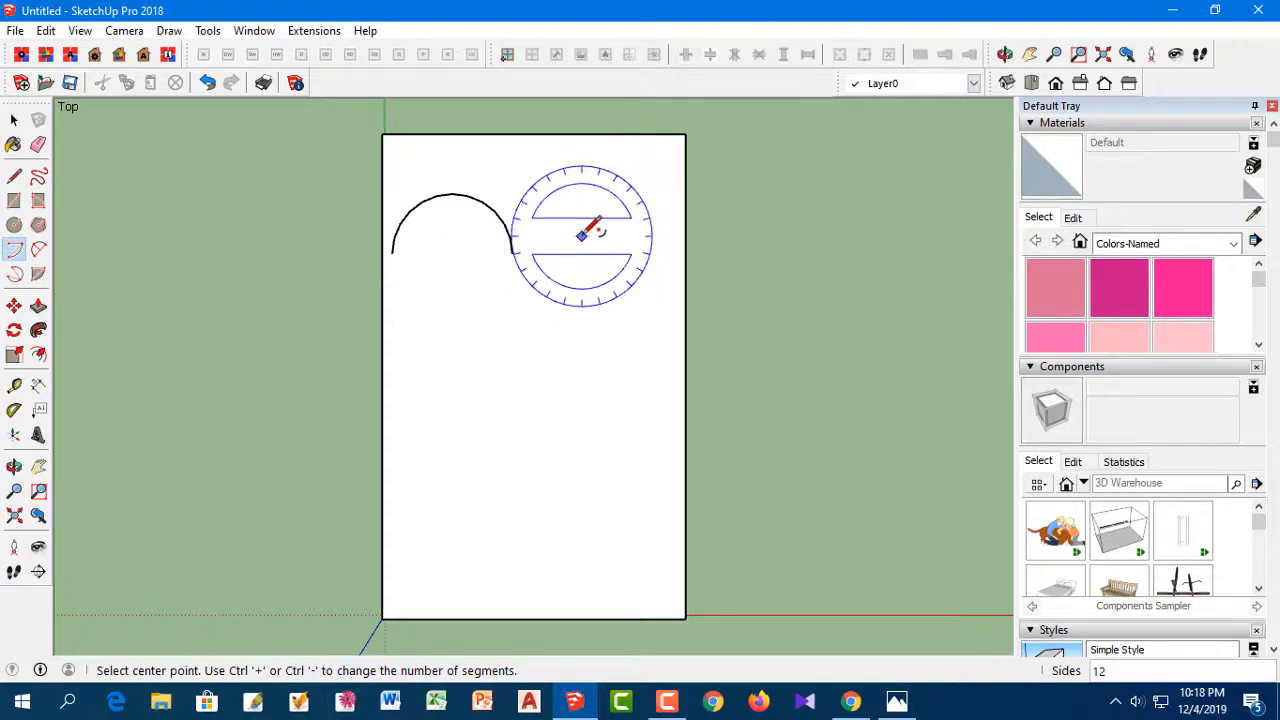
pyautogui.click(571, 245)
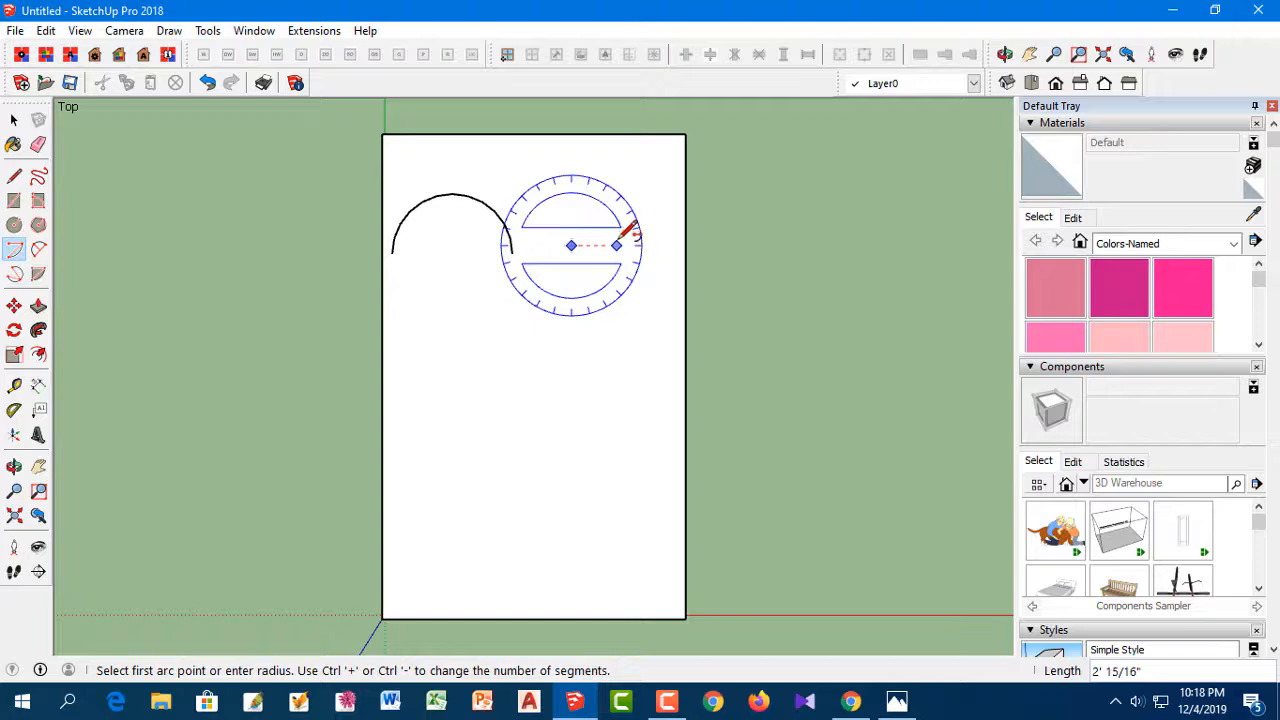
pyautogui.click(618, 243)
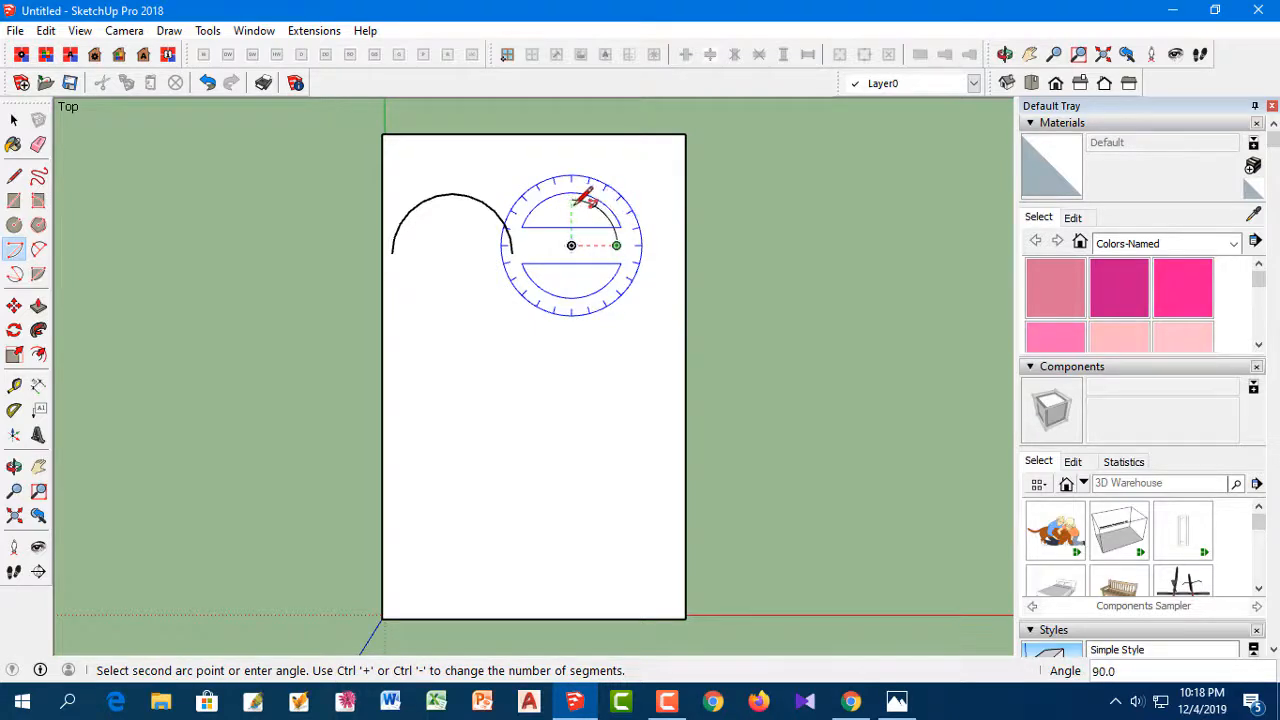
pyautogui.click(526, 244)
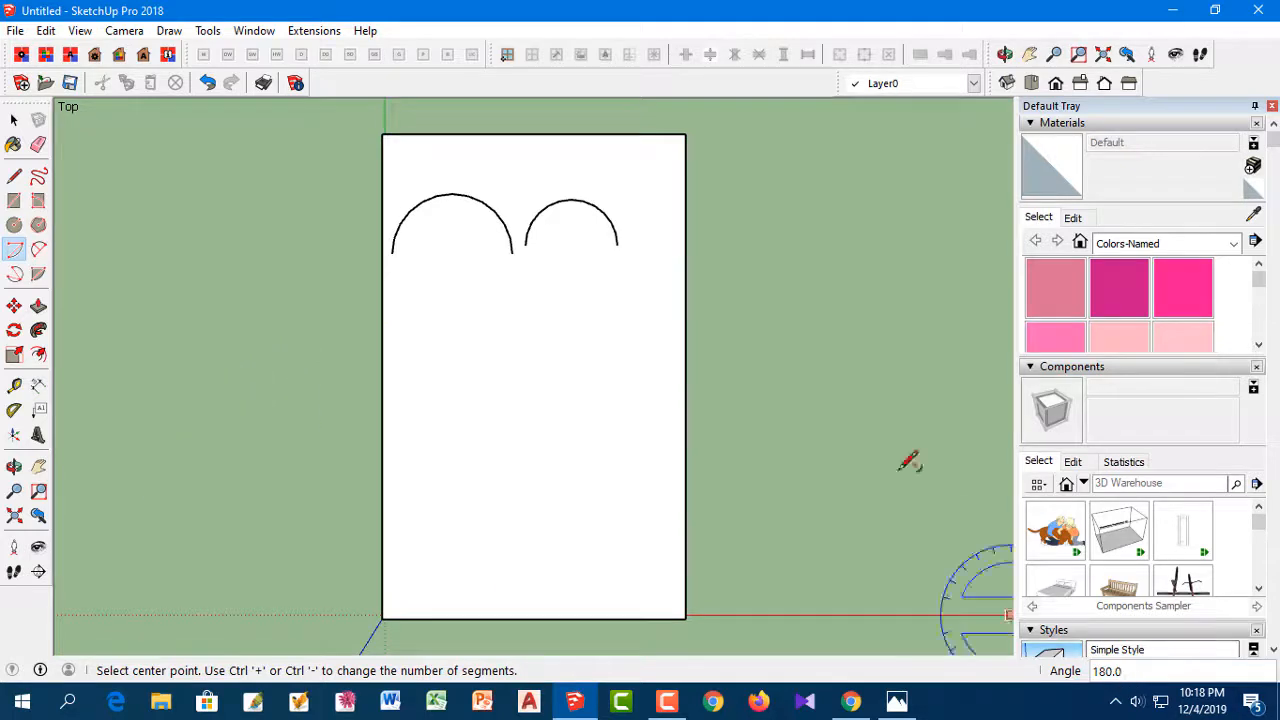
# Step: Close both arcs into half-circle faces by drawing a straight line between each arc's endpoints
pyautogui.click(14, 176)
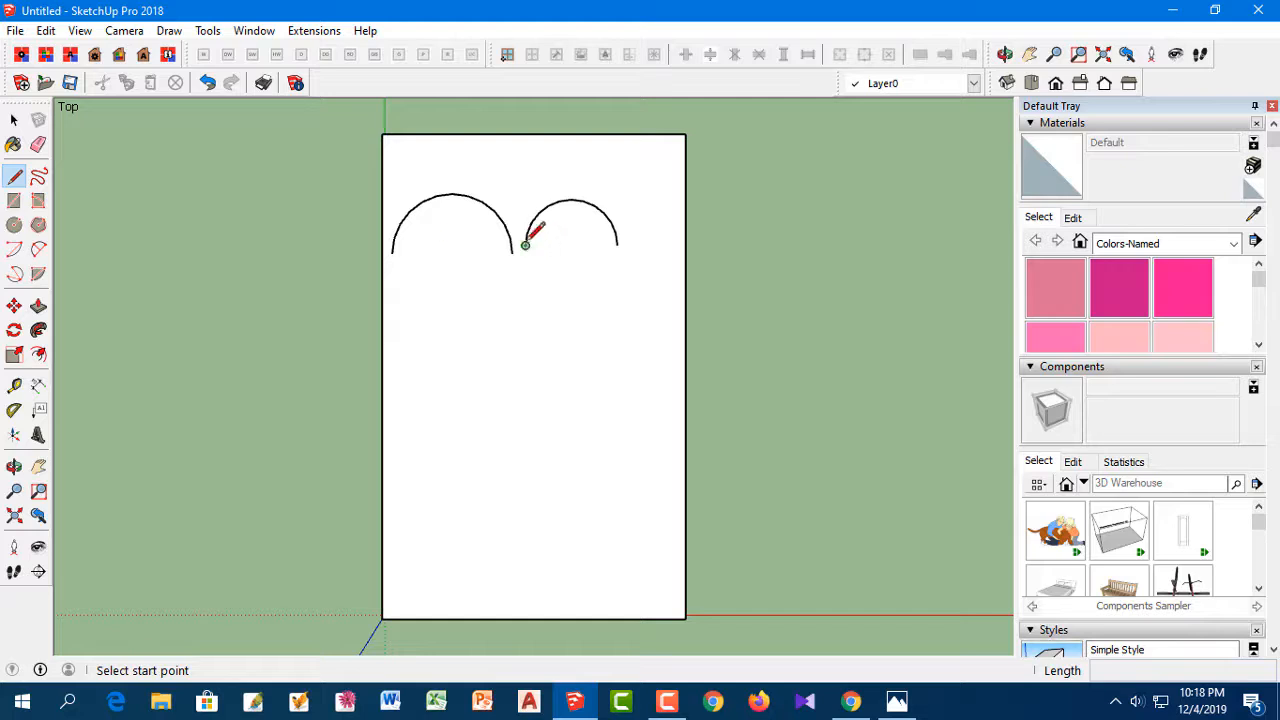
pyautogui.click(525, 245)
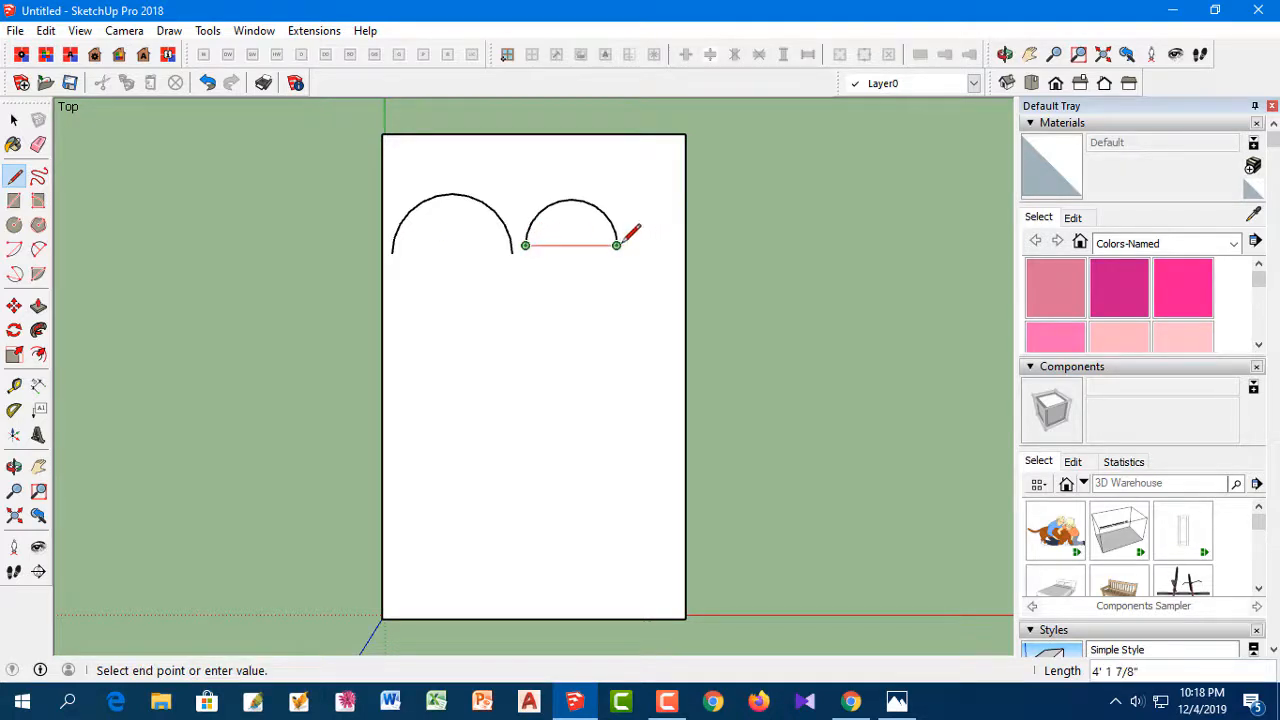
pyautogui.click(616, 245)
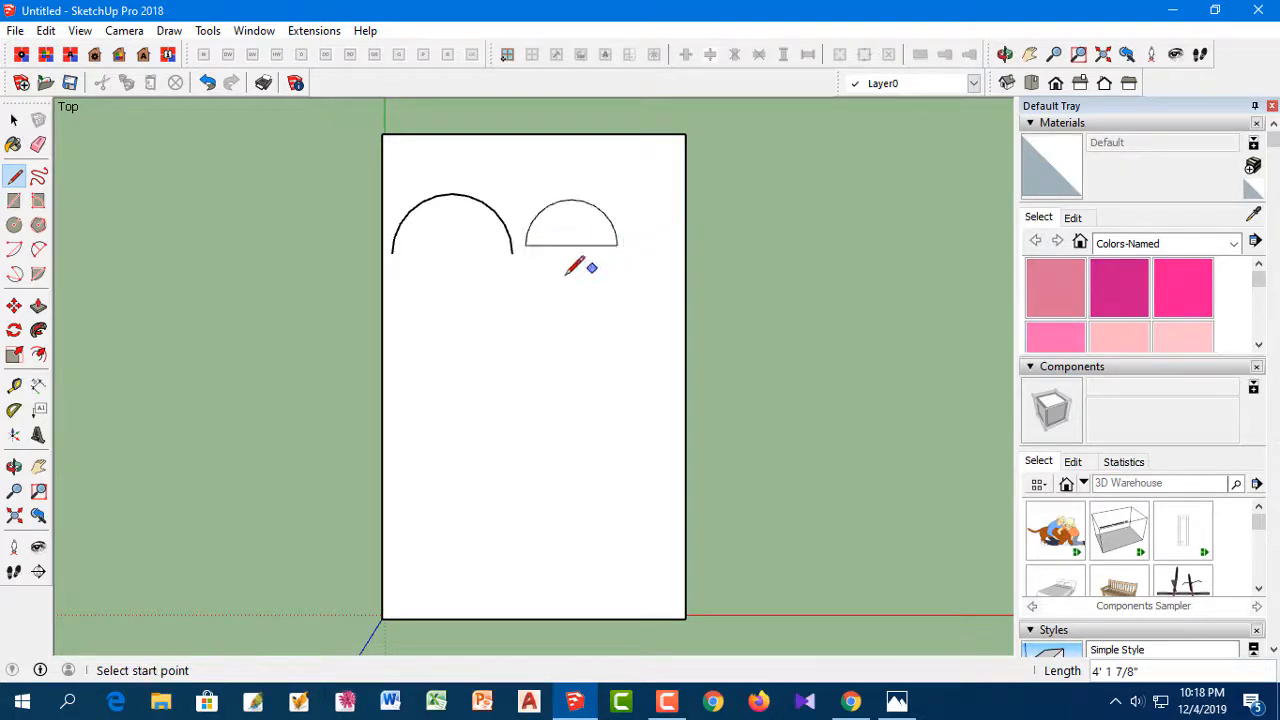
pyautogui.click(393, 252)
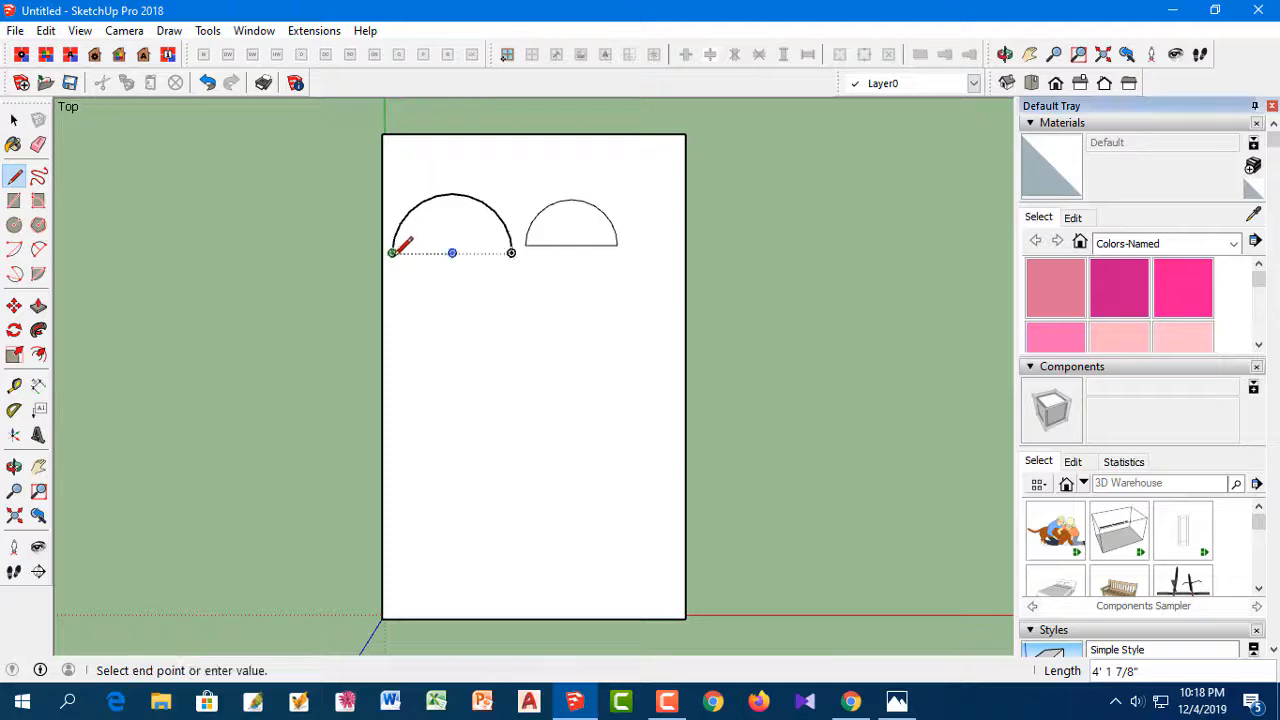
pyautogui.click(511, 252)
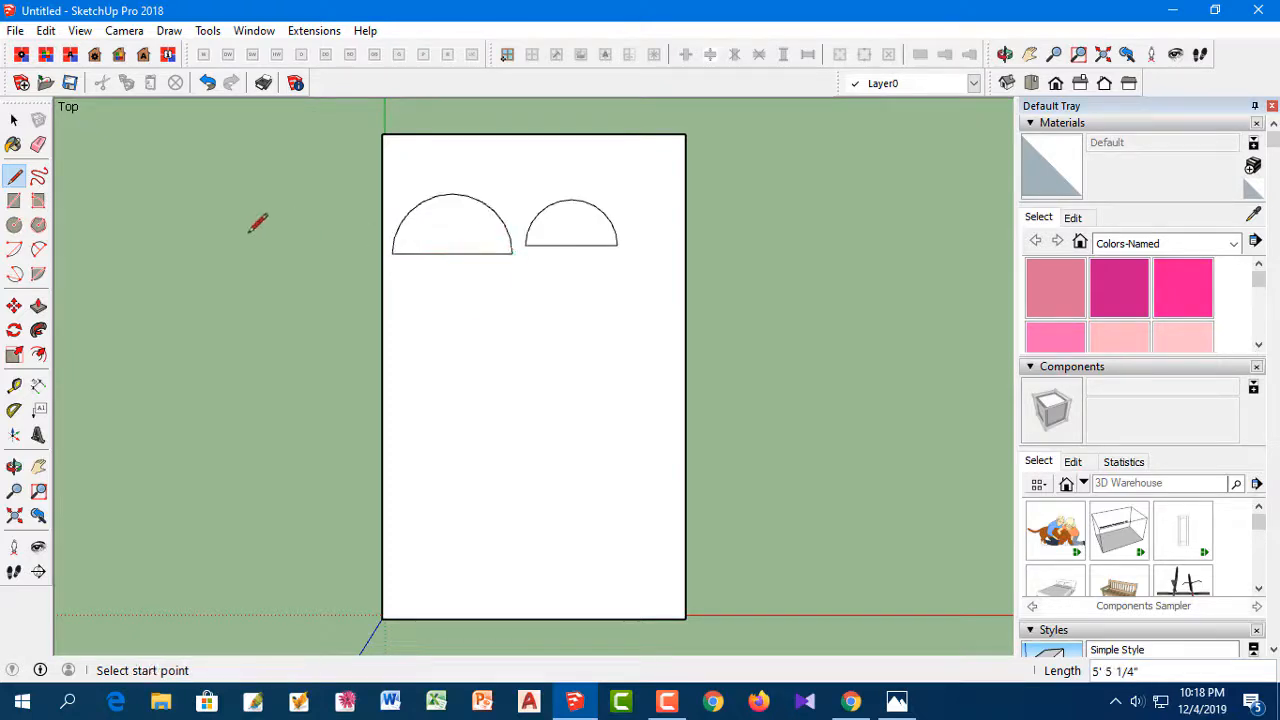
pyautogui.click(38, 306)
pyautogui.moveTo(551, 419); pyautogui.dragTo(354, 123, button='middle')
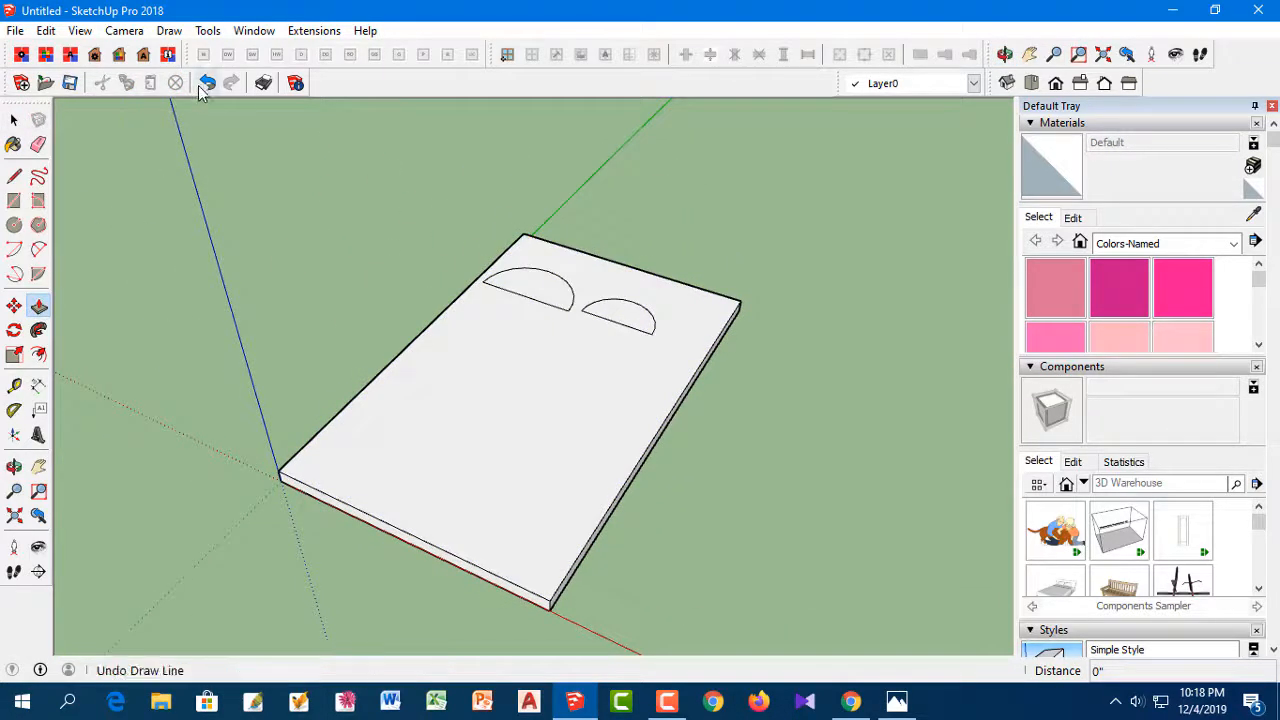
pyautogui.moveTo(350, 392); pyautogui.dragTo(548, 507, button='middle')
pyautogui.click(15, 119)
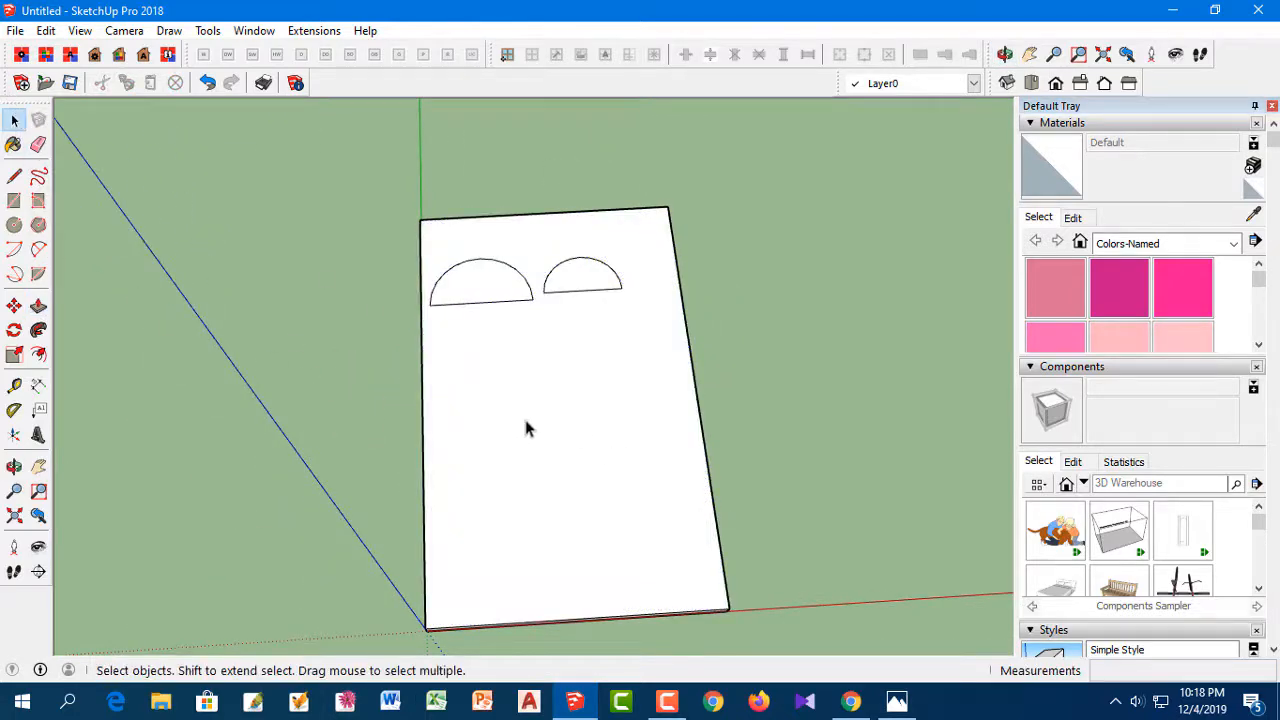
# Step: In Top view, draw a 2 Point Arc below the larger half circle, snapping to a half circle with a bulge of about 1' 7"
pyautogui.click(1031, 83)
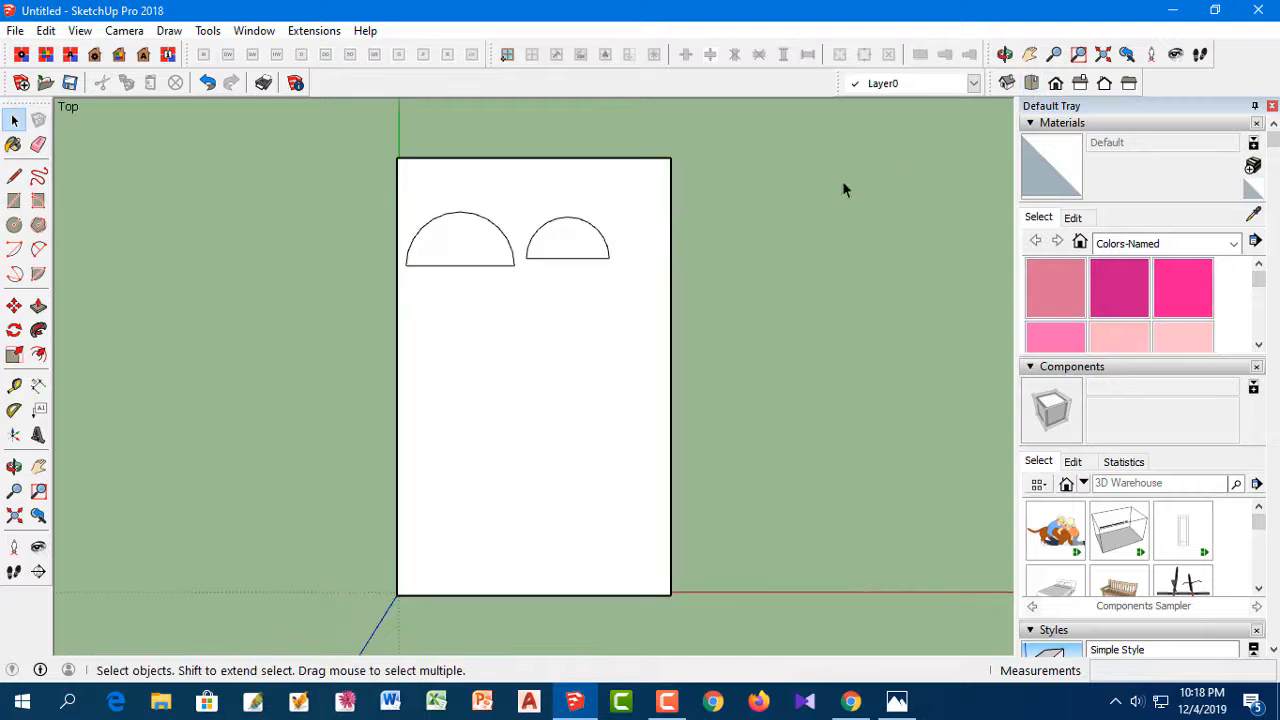
pyautogui.click(40, 253)
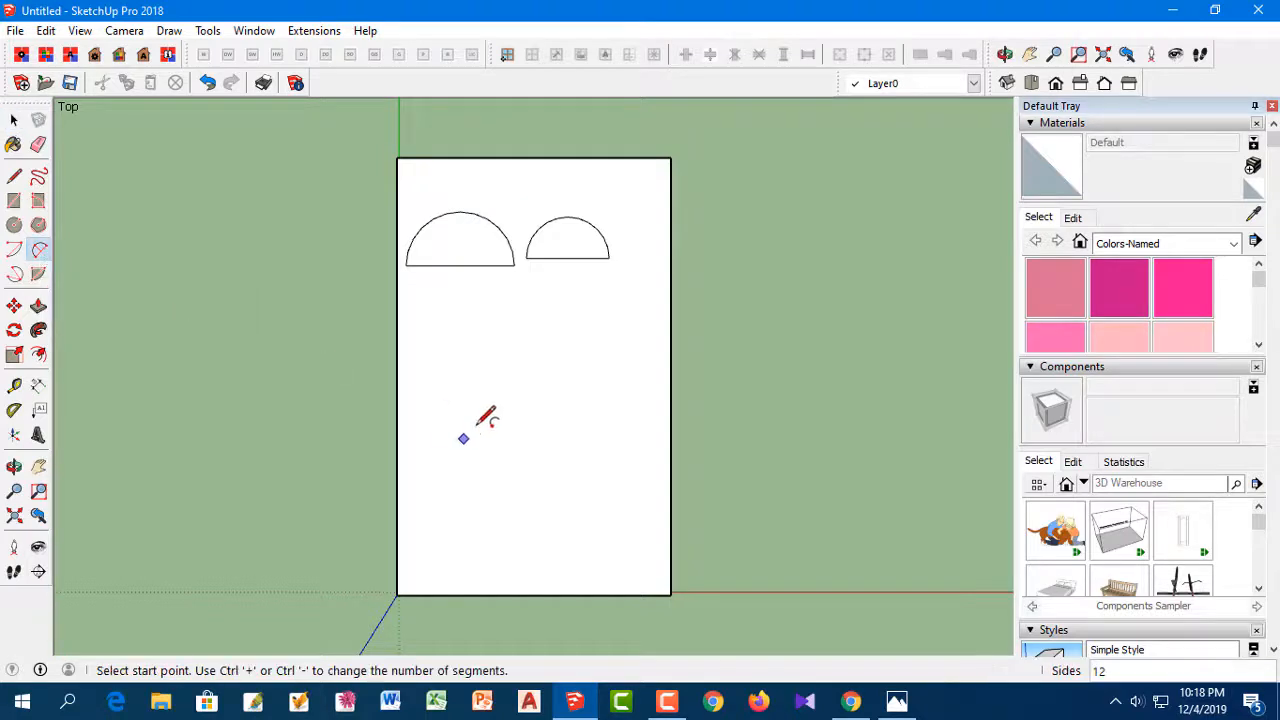
pyautogui.click(432, 354)
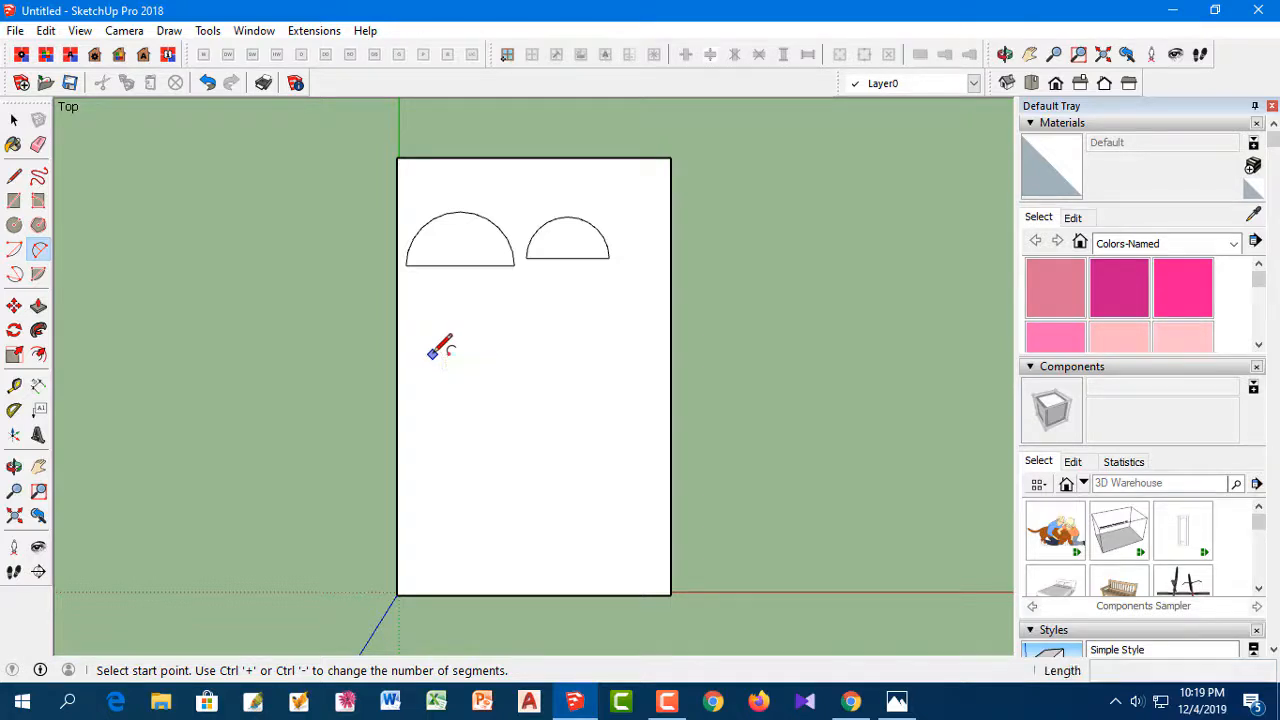
pyautogui.click(496, 354)
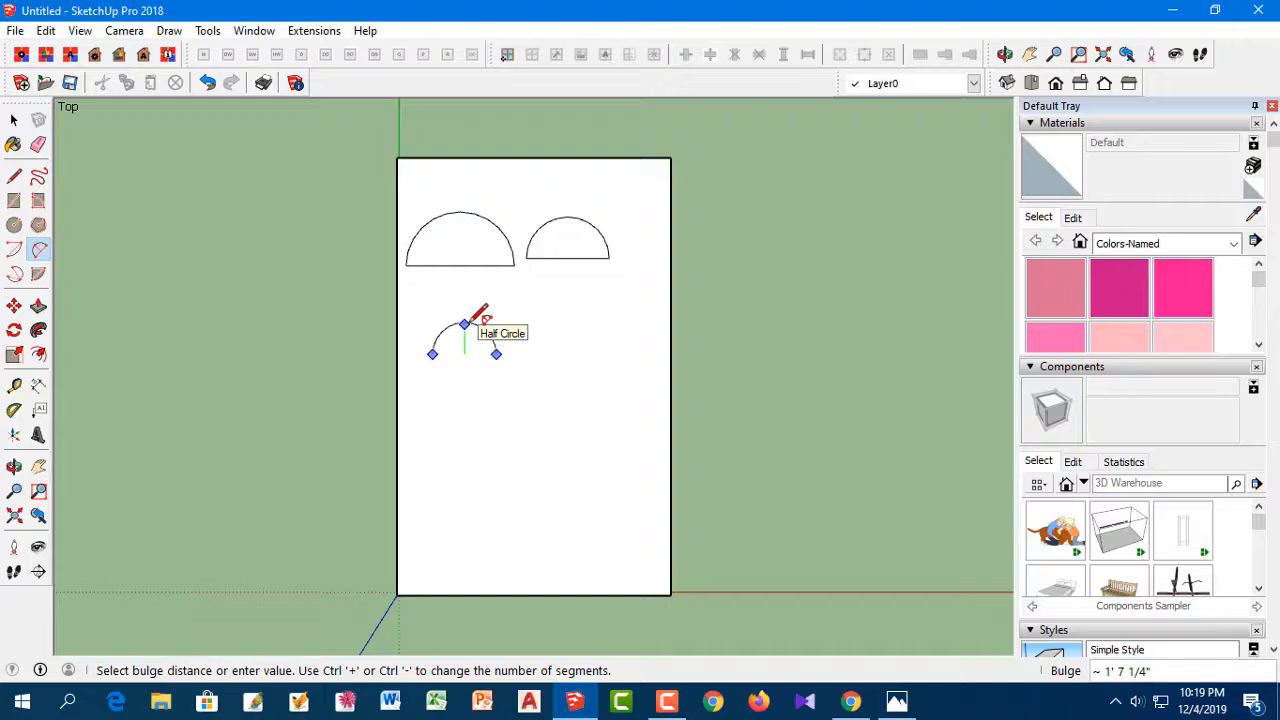
pyautogui.click(474, 321)
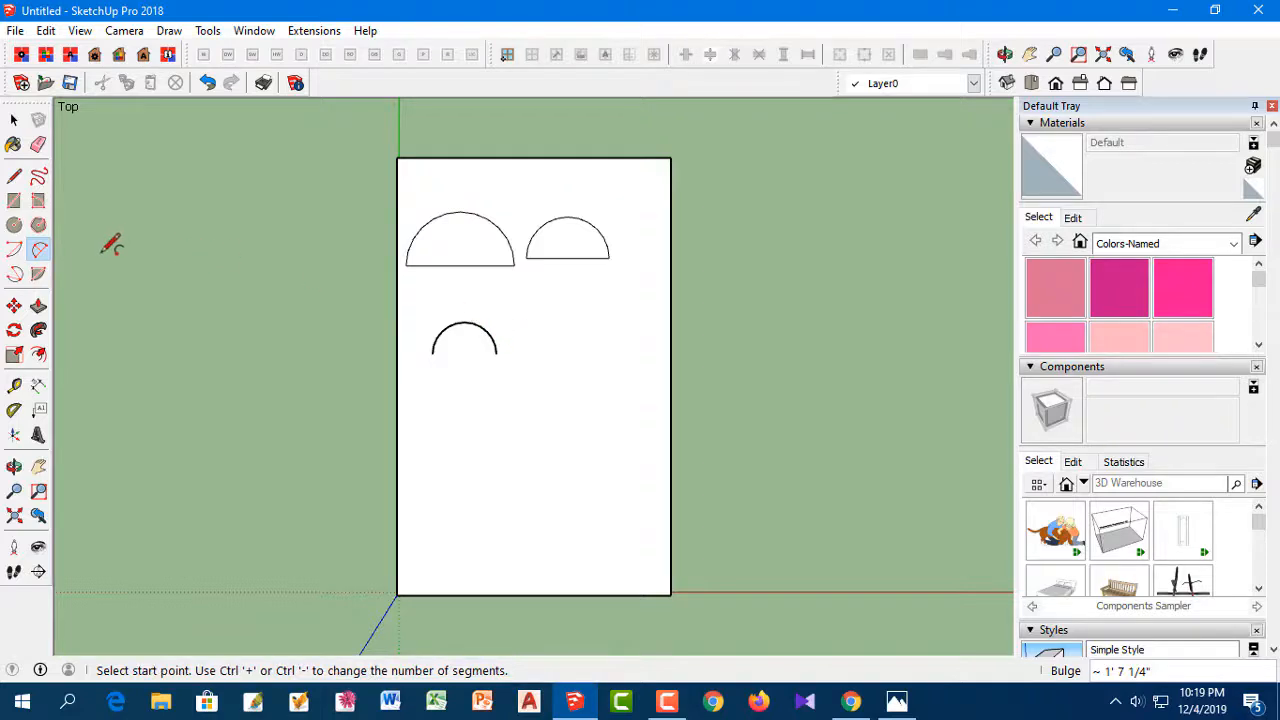
# Step: Close the new 2 Point Arc with a straight line of about 3' 2" between its endpoints
pyautogui.click(14, 176)
pyautogui.click(432, 353)
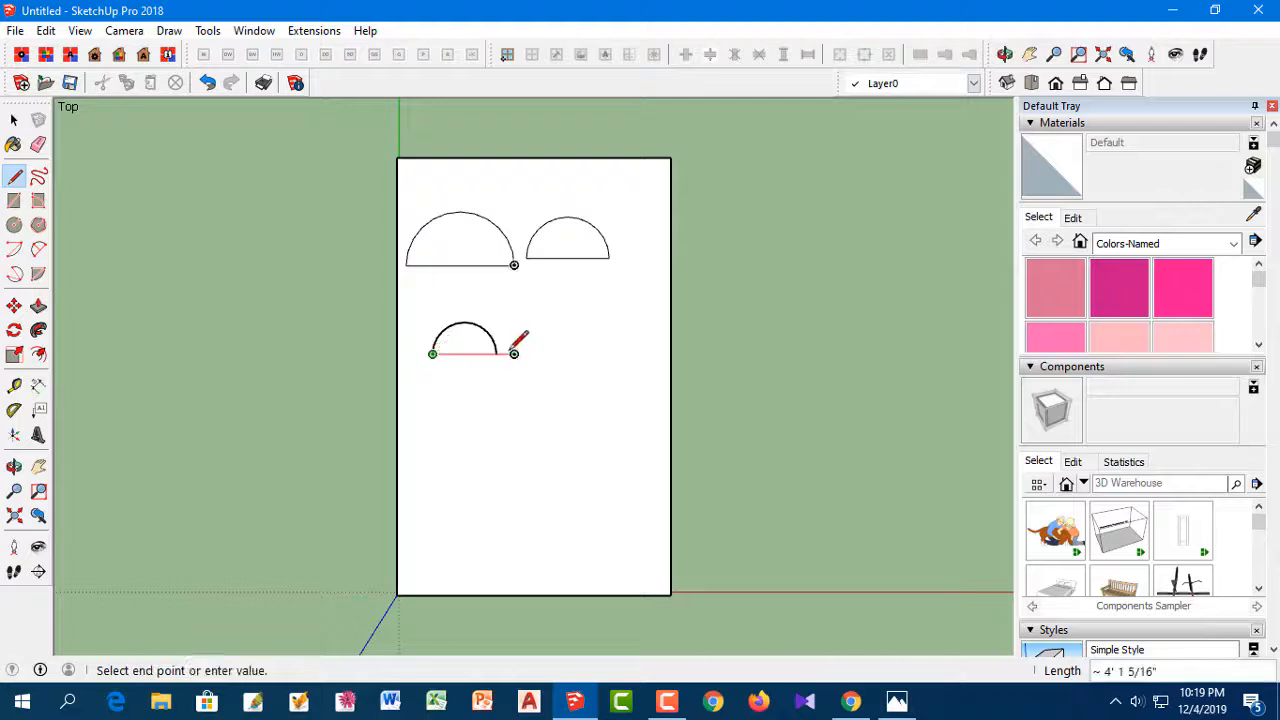
pyautogui.click(496, 353)
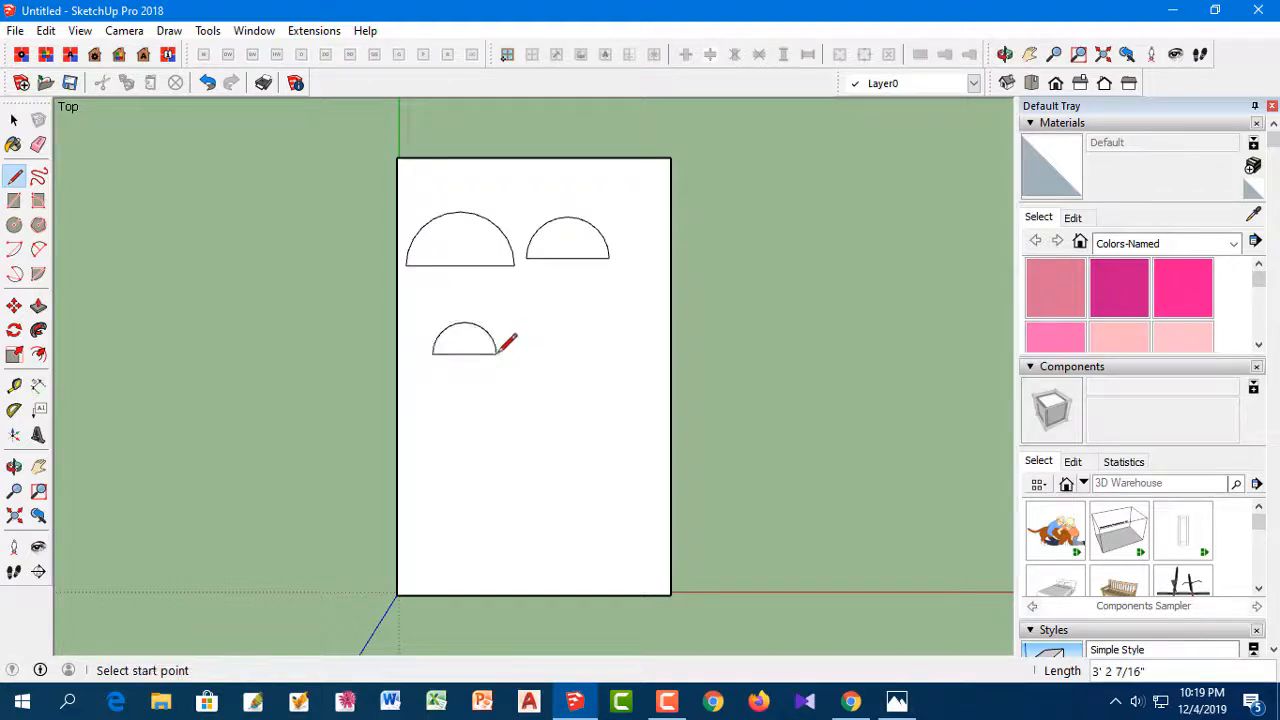
# Step: Draw a 3 Point Arc about 1' 7" across its endpoints, beside the 2 Point Arc half circle on the slab
pyautogui.click(14, 280)
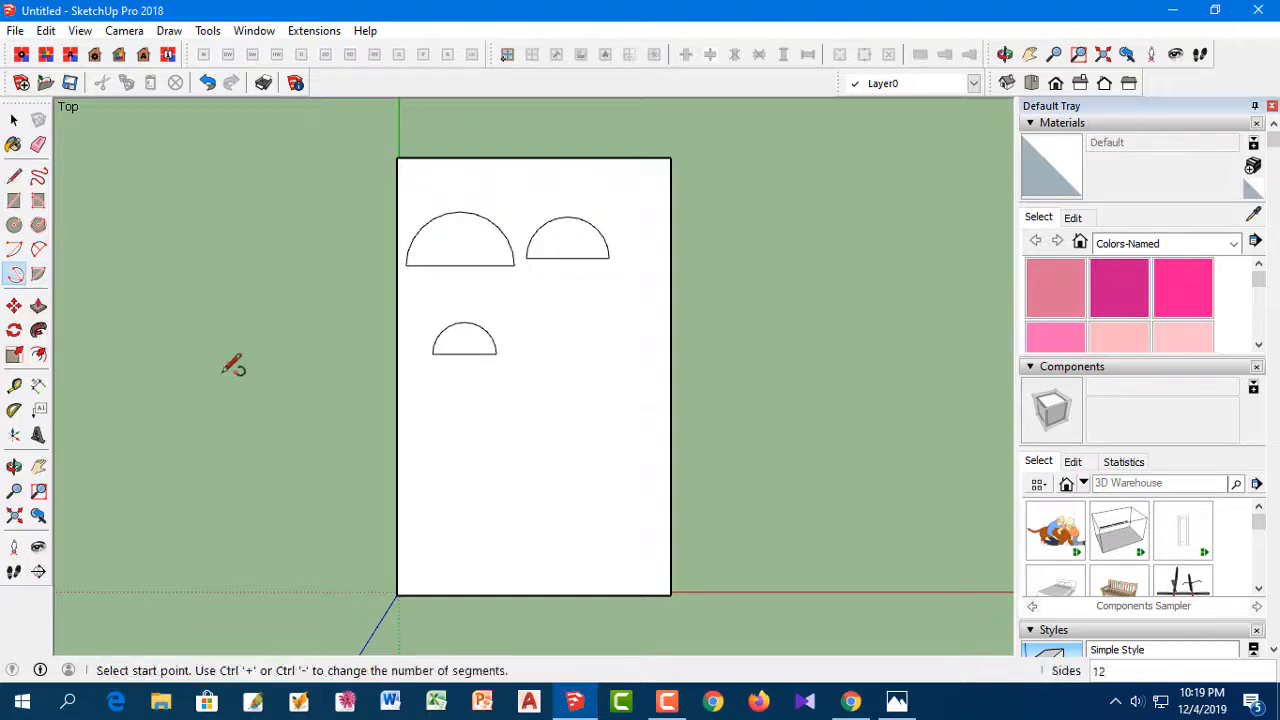
pyautogui.click(556, 354)
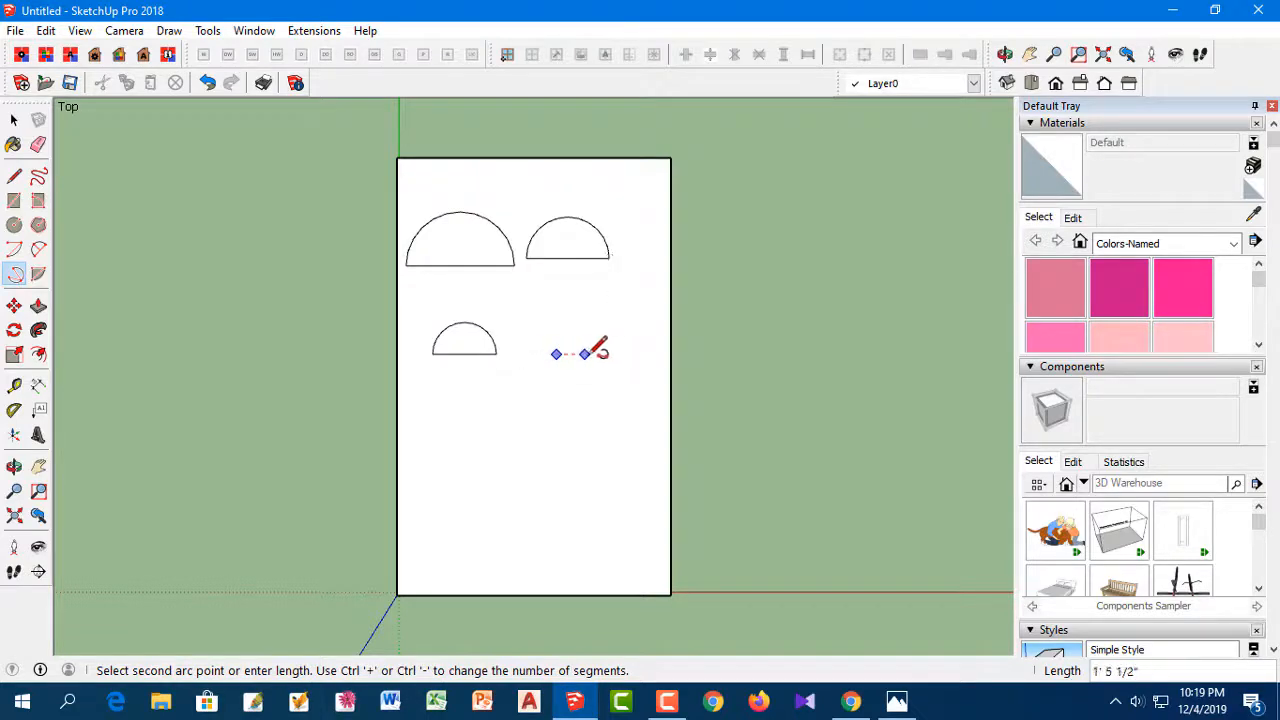
pyautogui.click(568, 328)
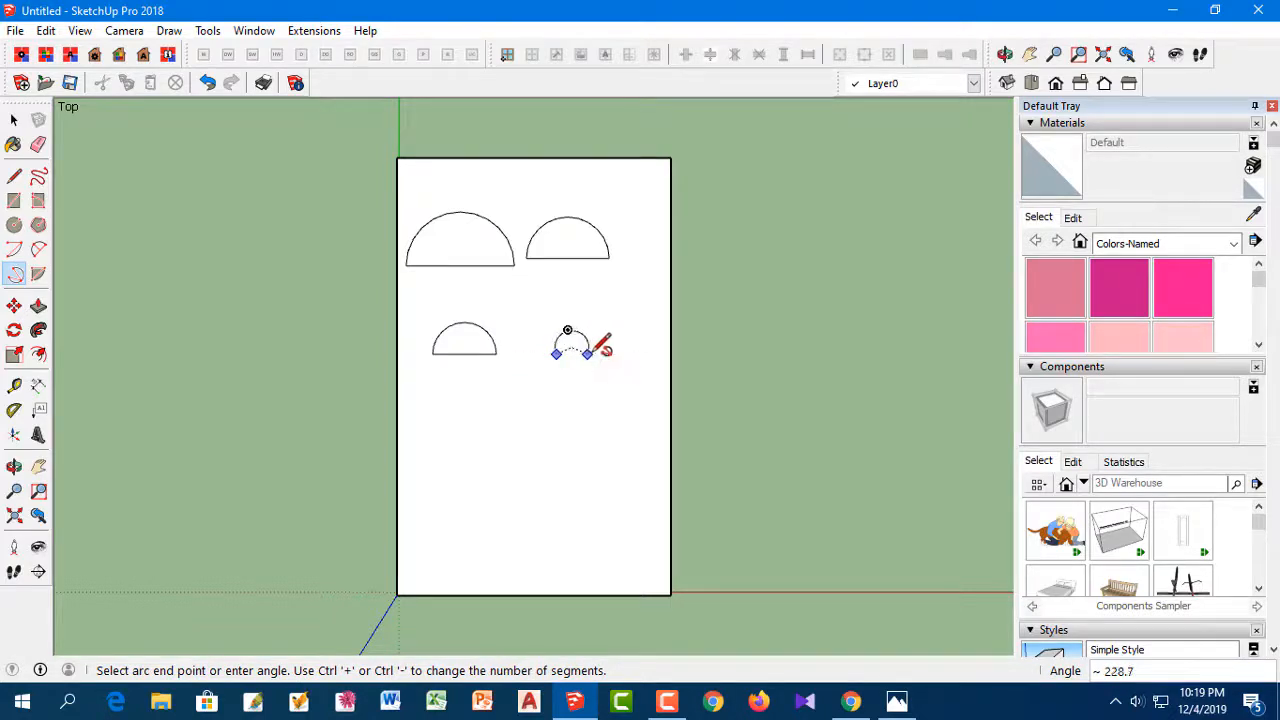
pyautogui.click(590, 350)
# Step: Close the 3 Point Arc with a straight line of about 1' 7" between its endpoints
pyautogui.click(14, 176)
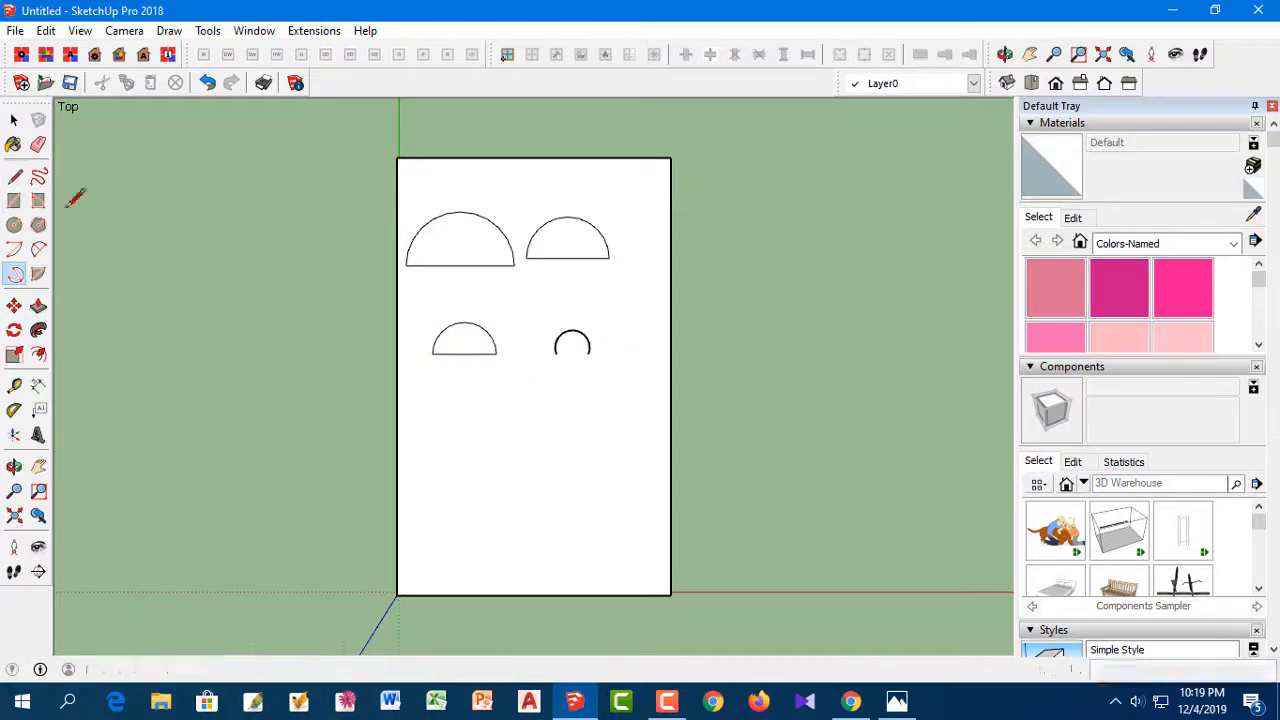
pyautogui.click(557, 353)
pyautogui.click(589, 352)
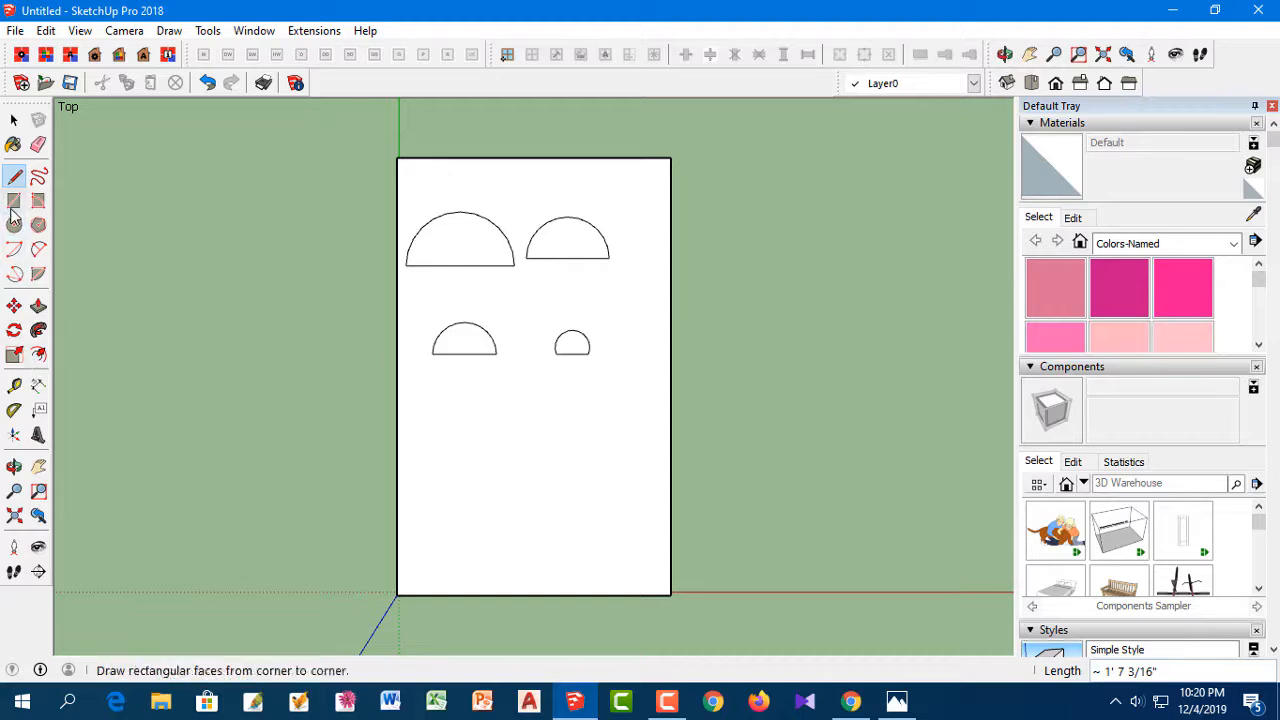
# Step: Draw a 90-degree Pie shape with a radius of about 2' 8" below the 2 Point Arc half circle
pyautogui.click(39, 278)
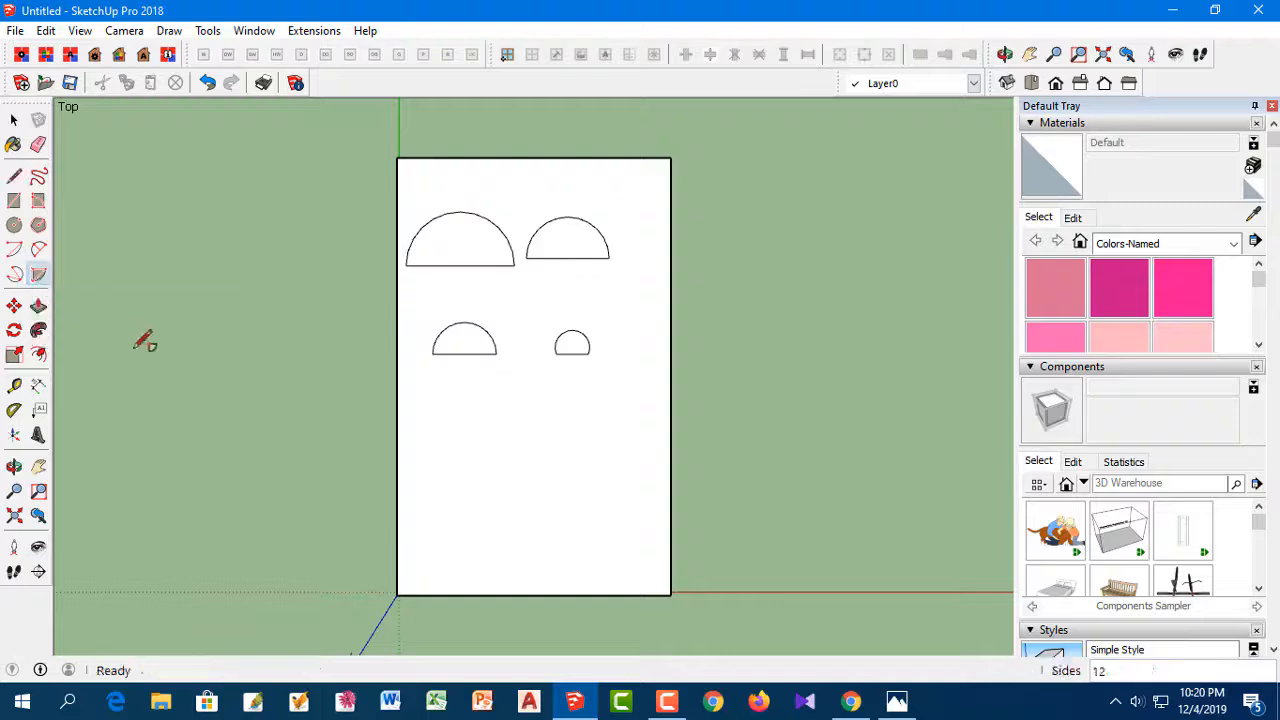
pyautogui.click(459, 453)
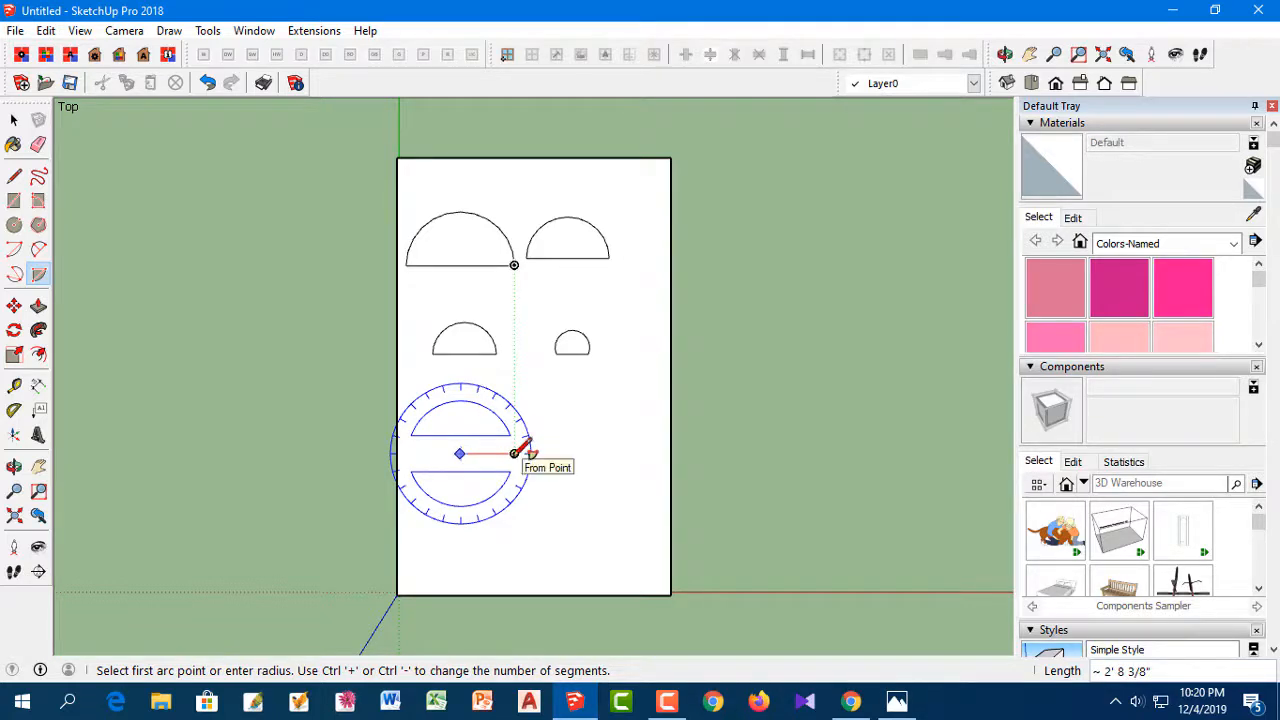
pyautogui.click(514, 453)
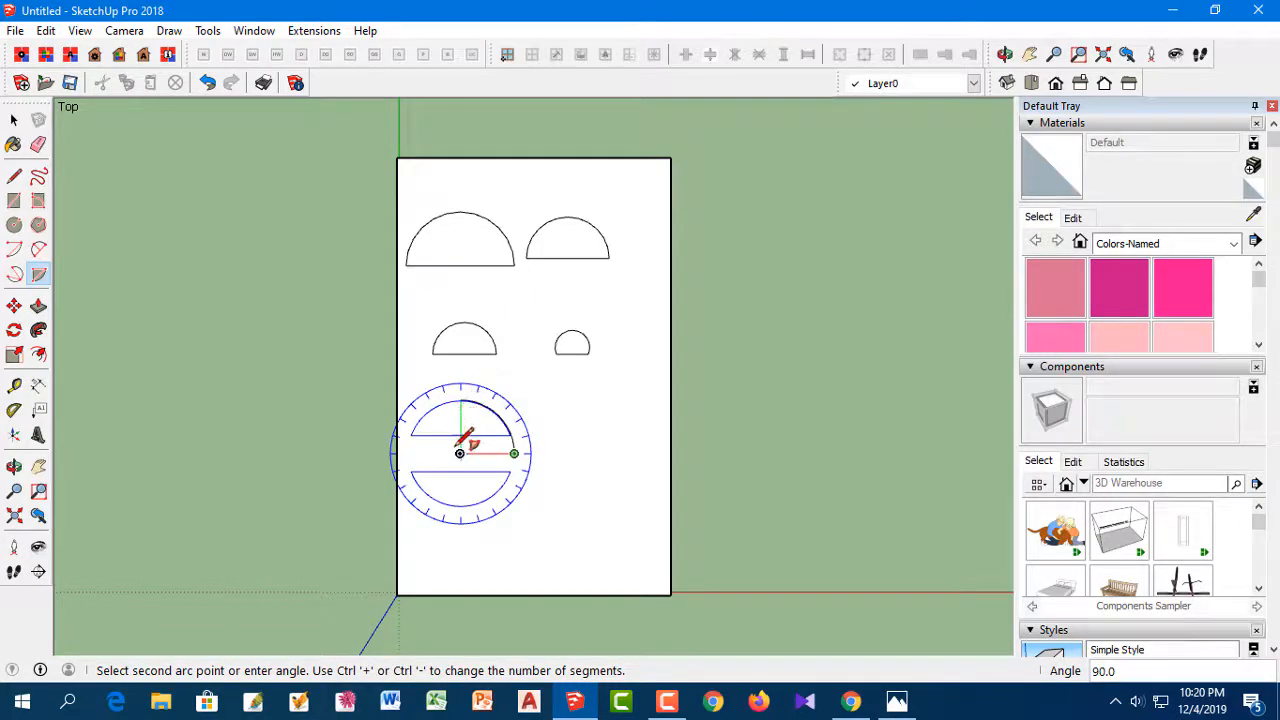
pyautogui.click(466, 395)
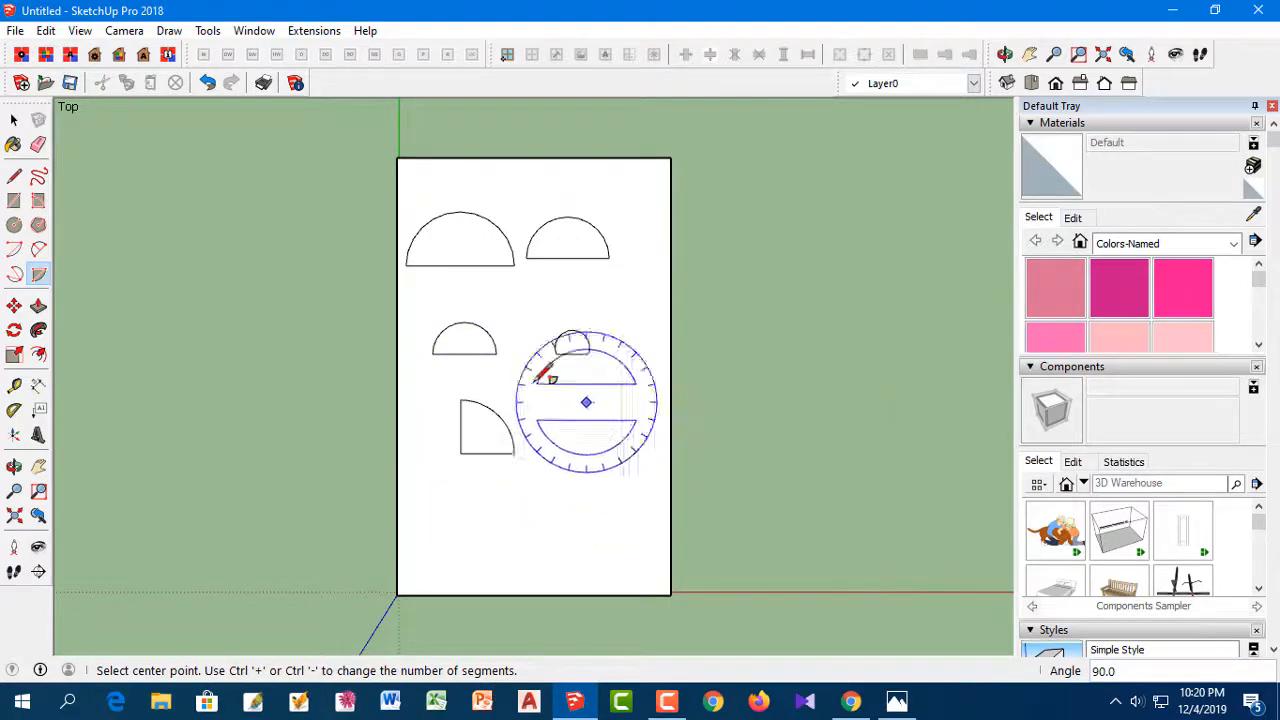
# Step: Push/Pull the quarter-circle pie face up about 7' 8" into a column
pyautogui.click(36, 314)
pyautogui.moveTo(711, 543); pyautogui.dragTo(440, 229, button='middle')
pyautogui.moveTo(458, 372); pyautogui.dragTo(440, 224)
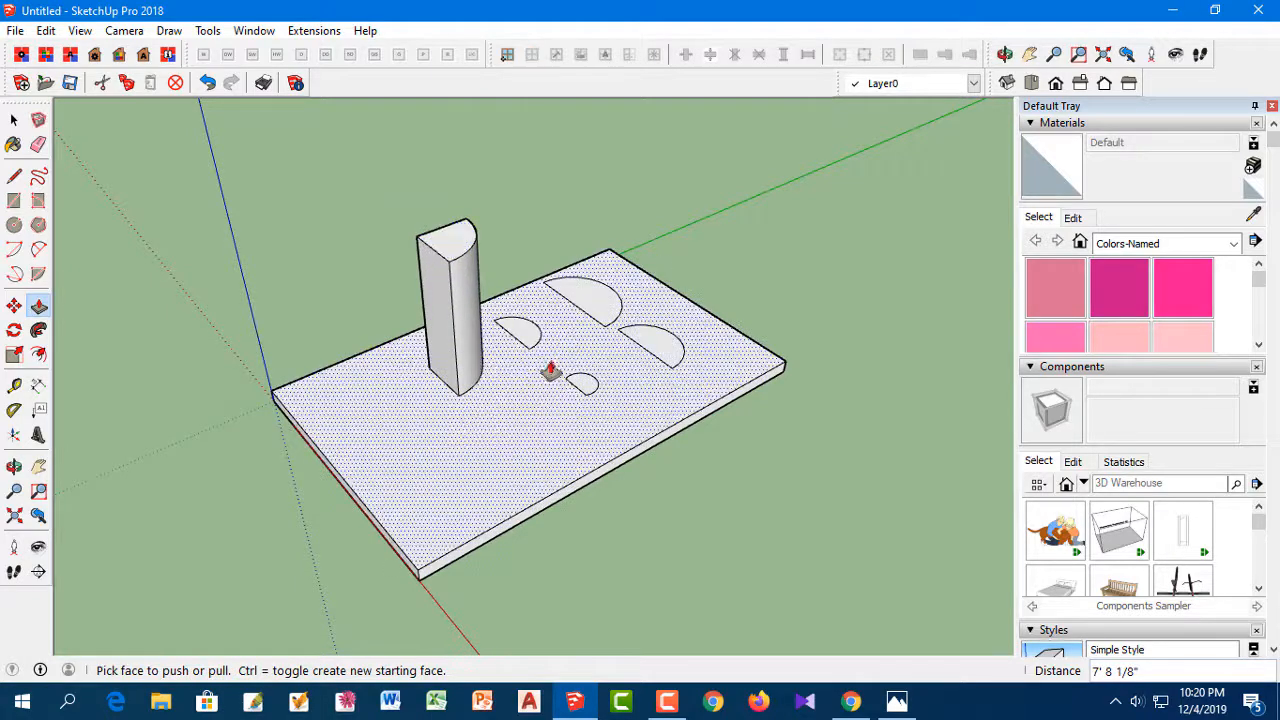
# Step: Push/Pull the four remaining arc faces up to the same height as the quarter-circle column, 7' 8 1/8"
pyautogui.moveTo(582, 385); pyautogui.dragTo(445, 262)
pyautogui.moveTo(663, 366); pyautogui.dragTo(666, 474, button='middle')
pyautogui.moveTo(667, 413); pyautogui.dragTo(556, 258)
pyautogui.moveTo(623, 343); pyautogui.dragTo(651, 571, button='middle')
pyautogui.moveTo(659, 496); pyautogui.dragTo(522, 312)
pyautogui.moveTo(608, 376); pyautogui.dragTo(557, 529, button='middle')
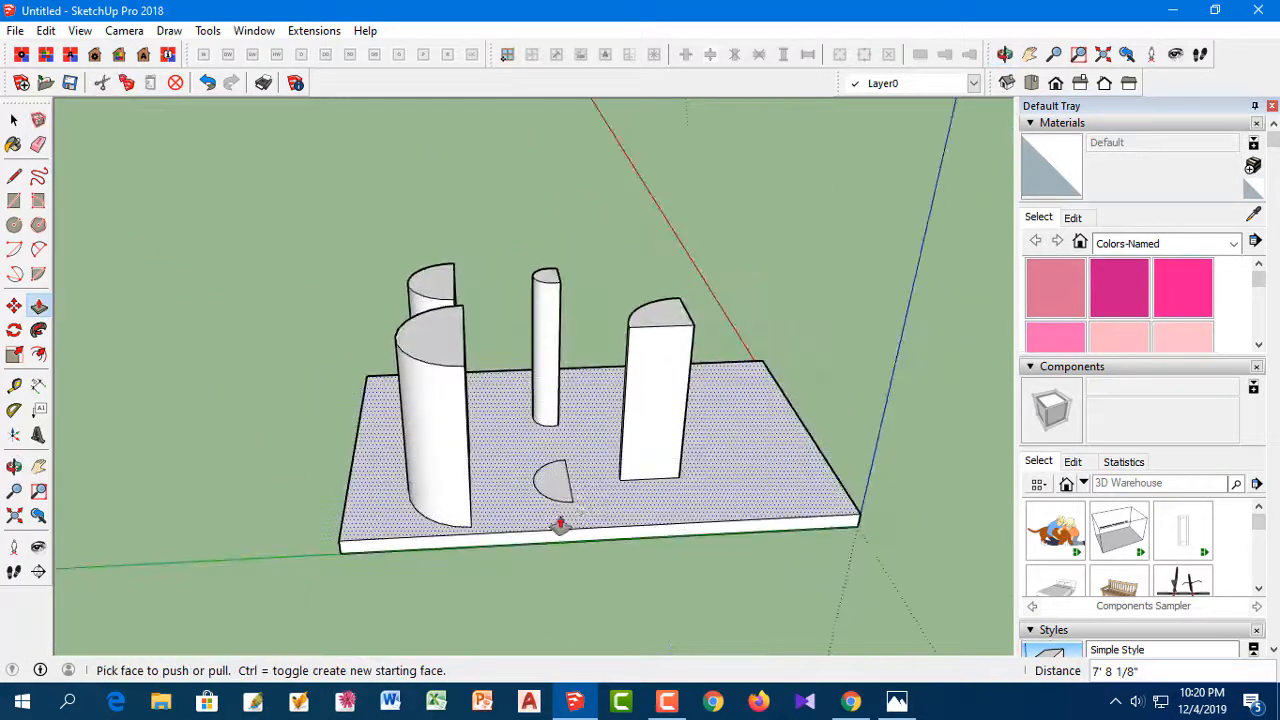
pyautogui.moveTo(558, 488); pyautogui.dragTo(550, 316)
pyautogui.moveTo(686, 449); pyautogui.dragTo(180, 517, button='middle')
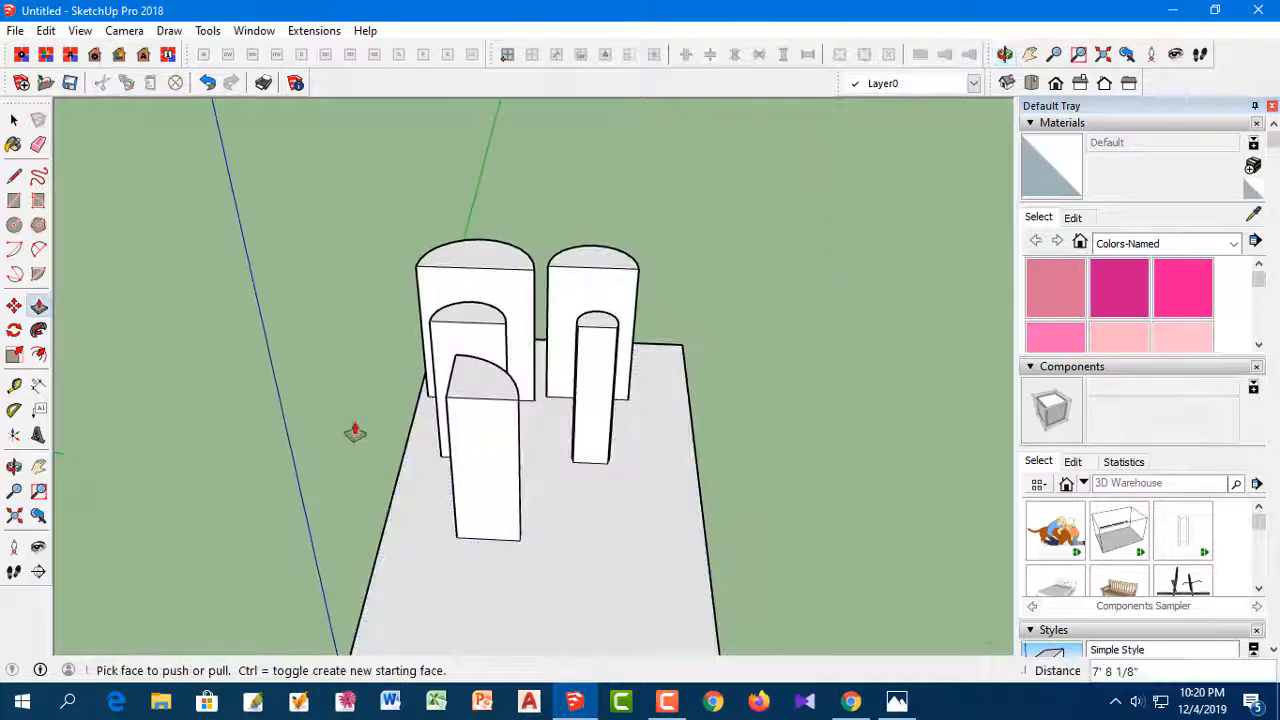
# Step: Examine the five extruded arc columns on the slab from several angles
pyautogui.click(14, 119)
pyautogui.moveTo(306, 615); pyautogui.dragTo(338, 601, button='middle')
pyautogui.moveTo(470, 473); pyautogui.dragTo(714, 437, button='middle')
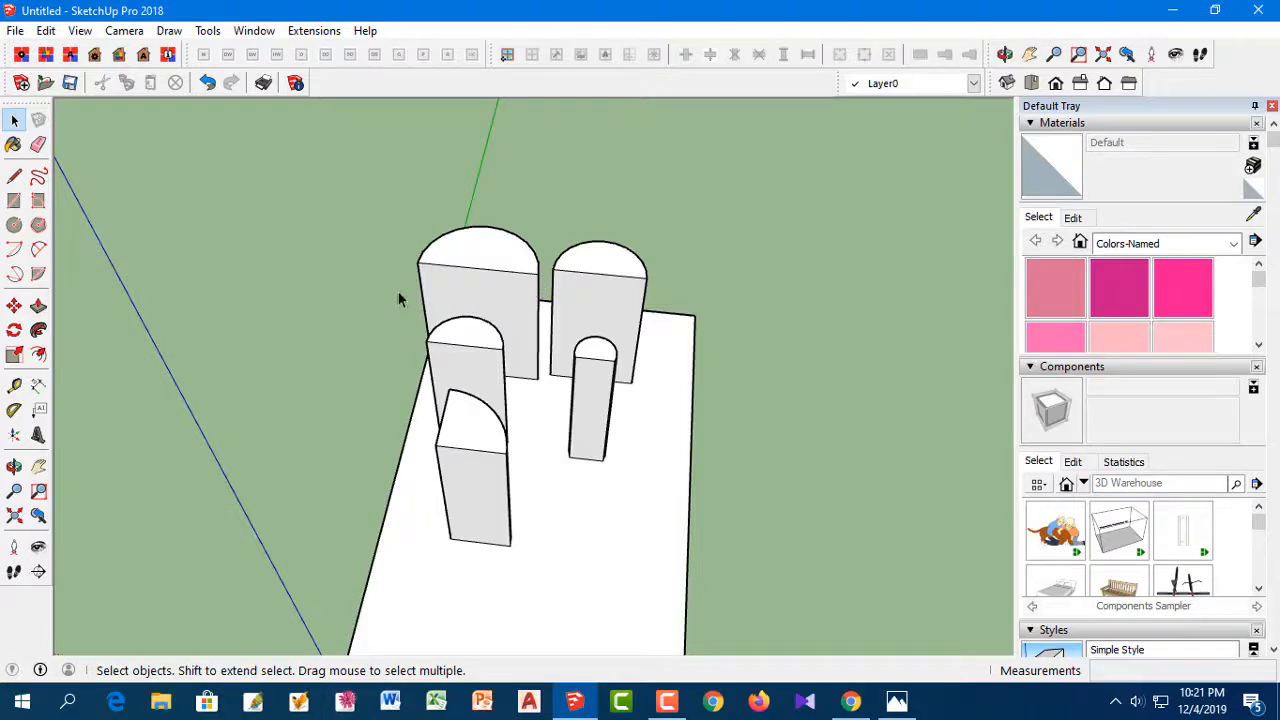
pyautogui.moveTo(533, 311); pyautogui.dragTo(549, 346, button='middle')
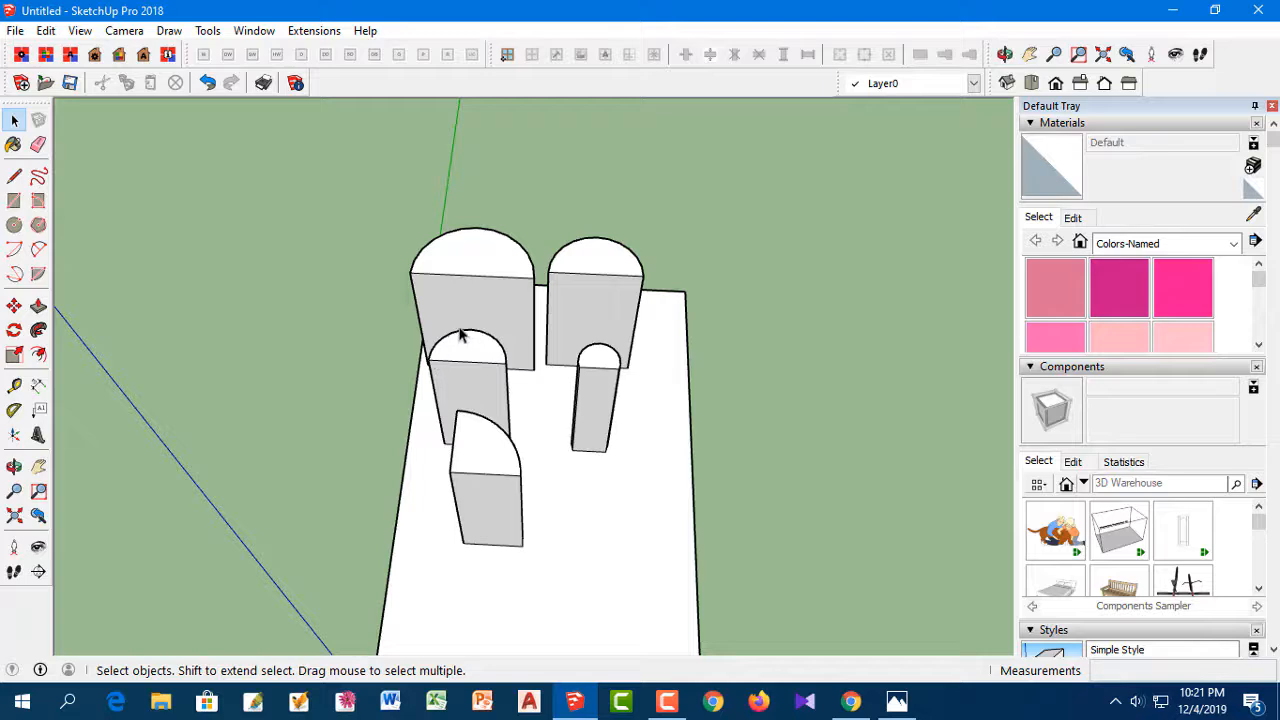
pyautogui.scroll(5, 476, 383)
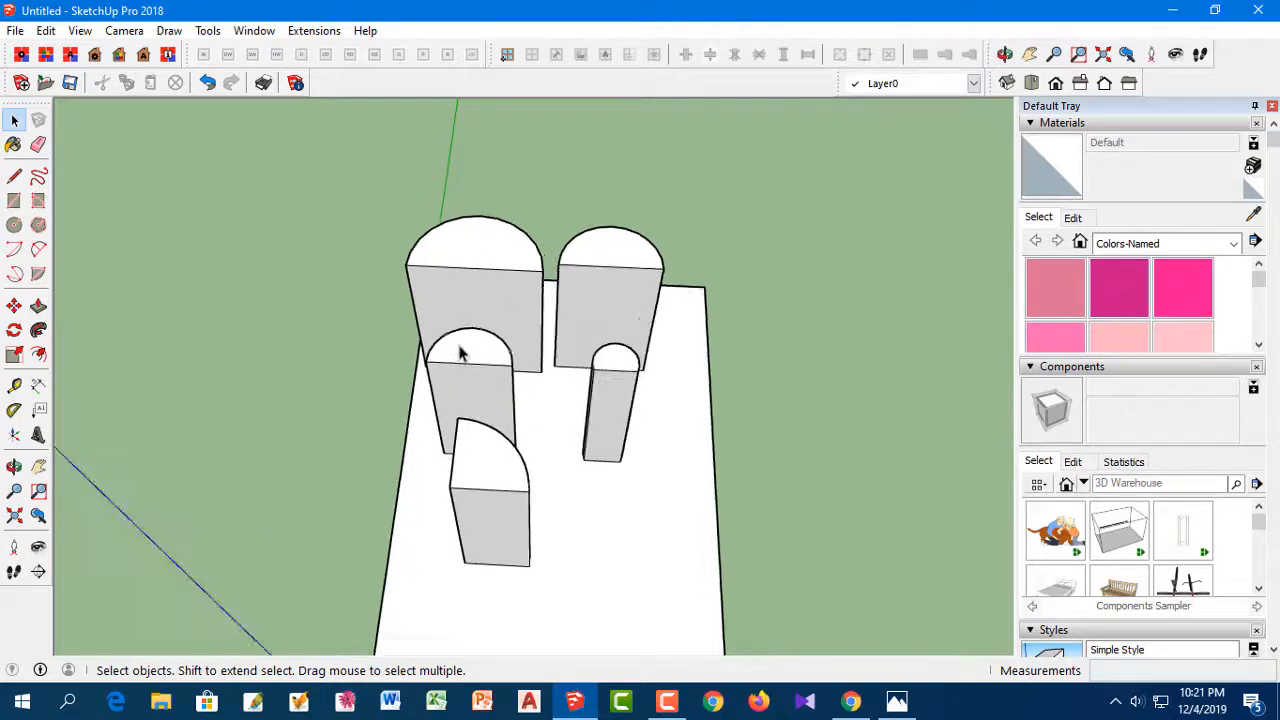
pyautogui.moveTo(551, 423); pyautogui.dragTo(286, 366, button='middle')
pyautogui.scroll(-2, 505, 367)
pyautogui.moveTo(595, 425); pyautogui.dragTo(520, 385, button='middle')
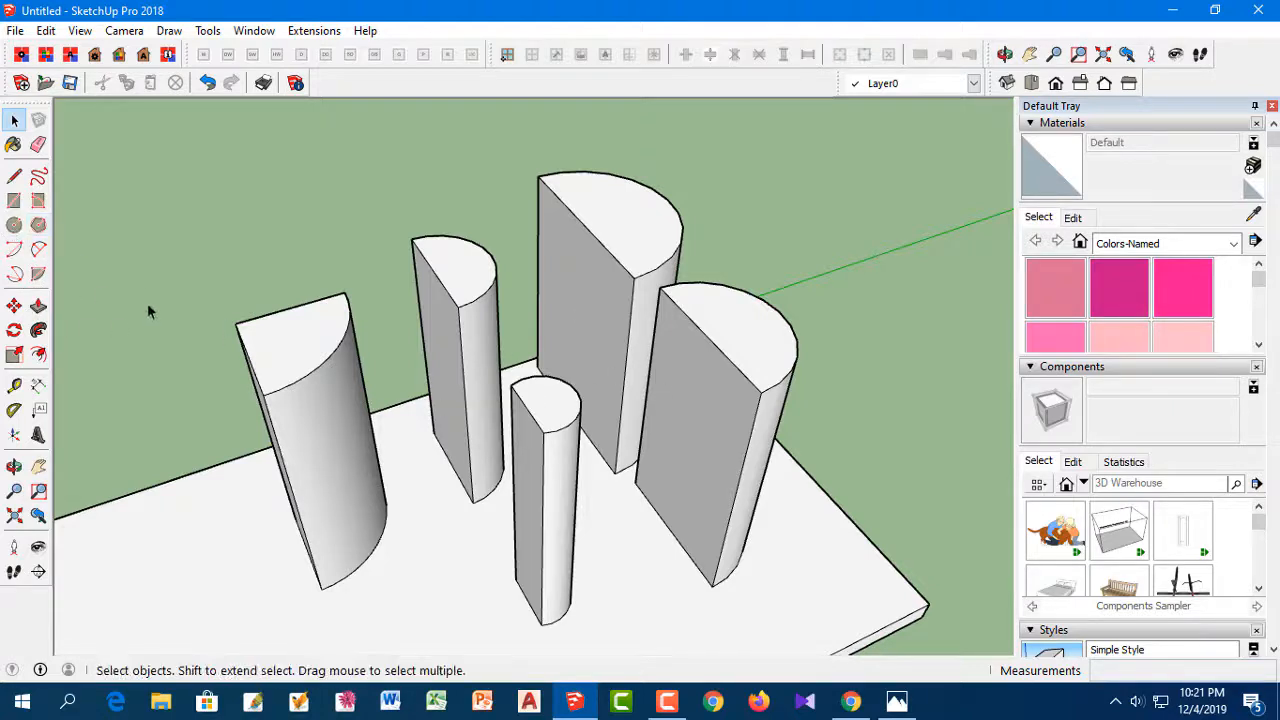
pyautogui.moveTo(642, 562); pyautogui.dragTo(637, 471, button='middle')
pyautogui.scroll(-2, 641, 476)
pyautogui.moveTo(520, 530); pyautogui.dragTo(752, 546, button='middle')
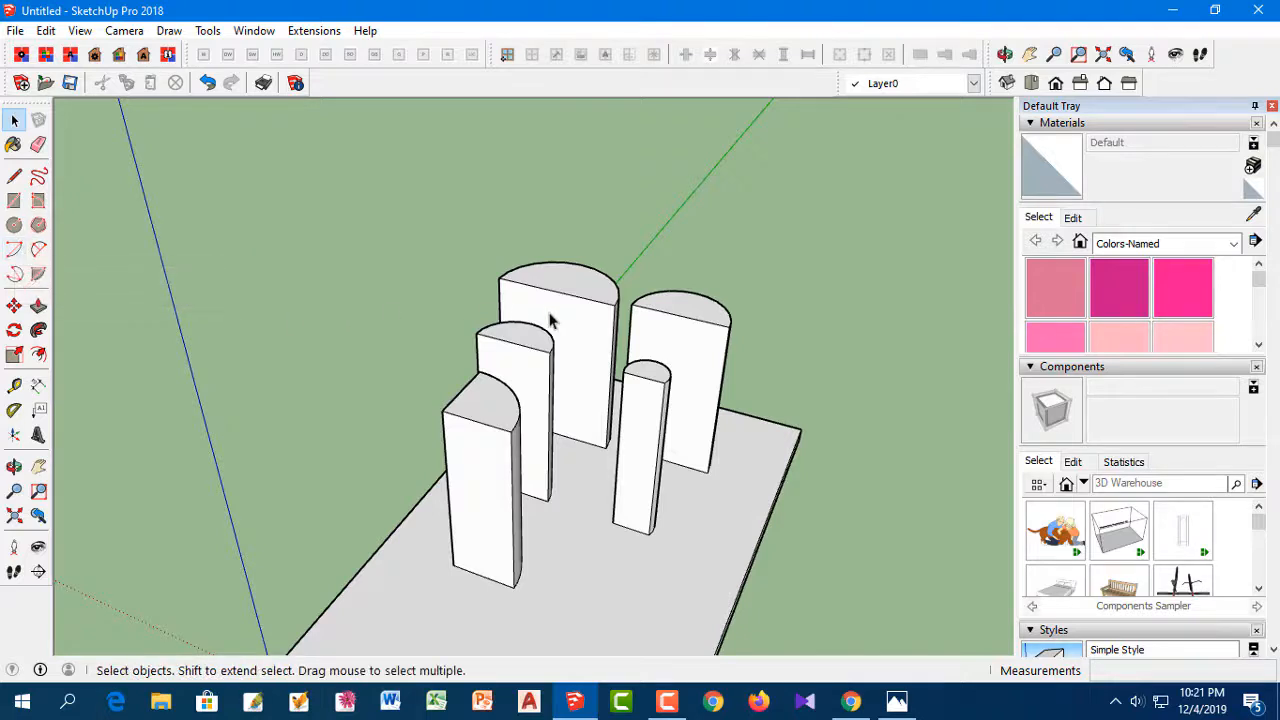
# Step: Draw a 45-degree centre-point arc with a radius of about 1' 3" on the slab beside the quarter-circle column
pyautogui.click(14, 250)
pyautogui.scroll(-4, 578, 493)
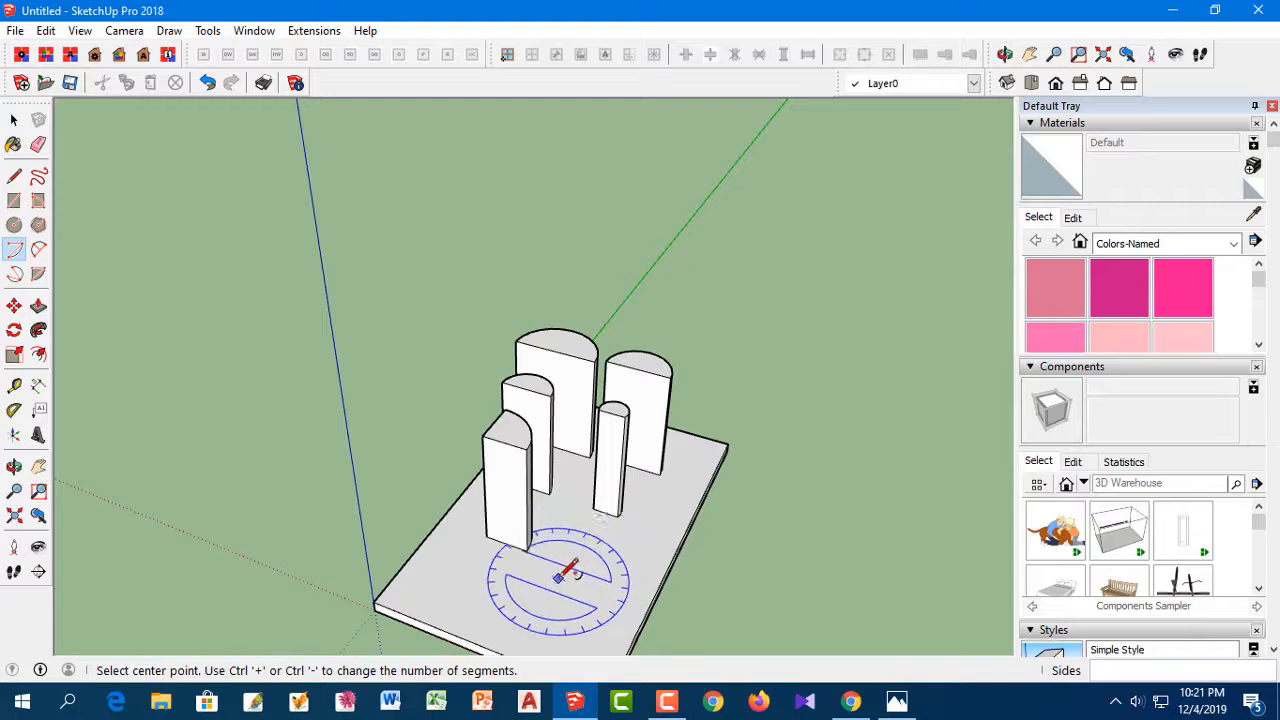
pyautogui.scroll(3, 553, 581)
pyautogui.click(572, 566)
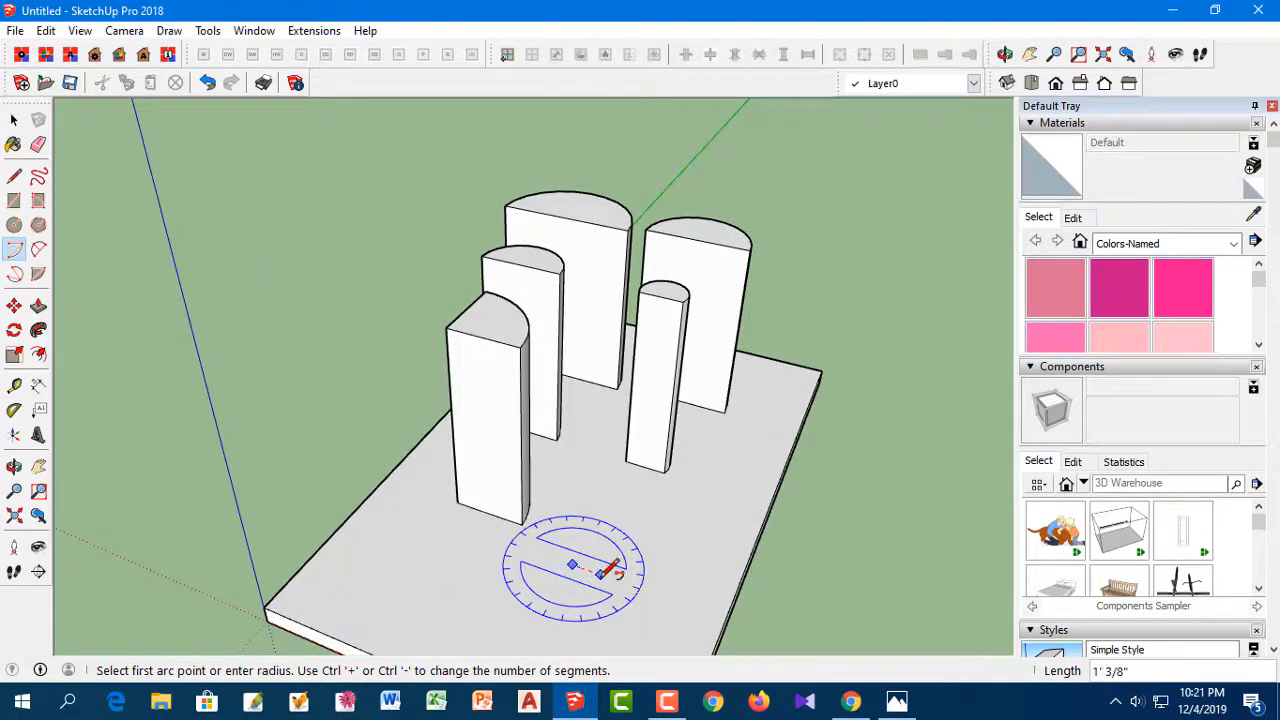
pyautogui.click(605, 576)
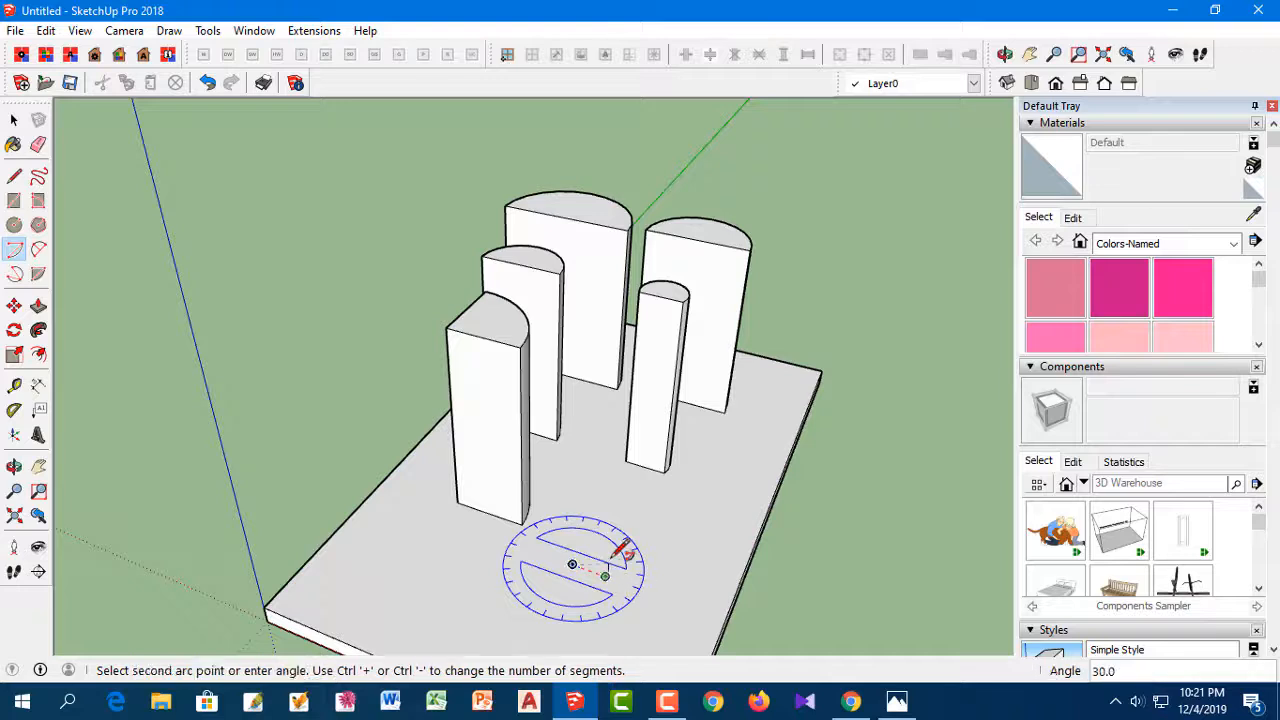
pyautogui.press('Escape')
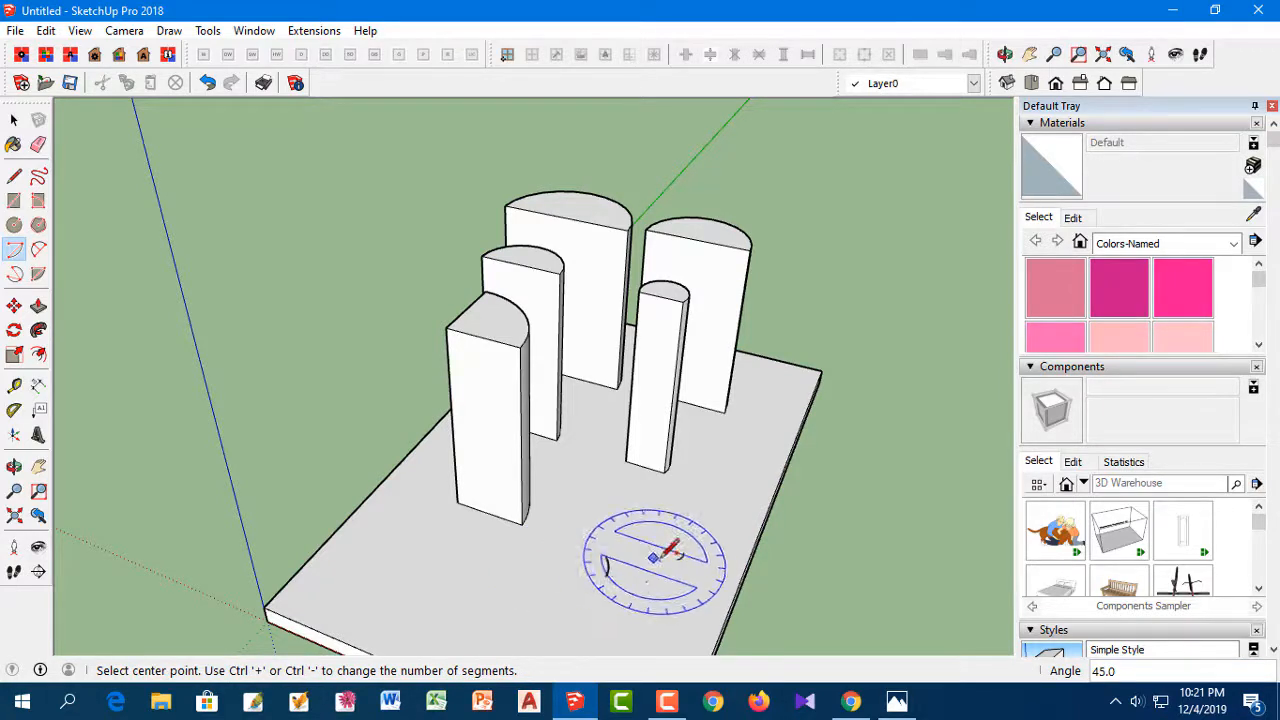
# Step: Close the small 45-degree arc into a wedge face with straight lines from its endpoints to its centre
pyautogui.scroll(2, 630, 565)
pyautogui.scroll(2, 615, 588)
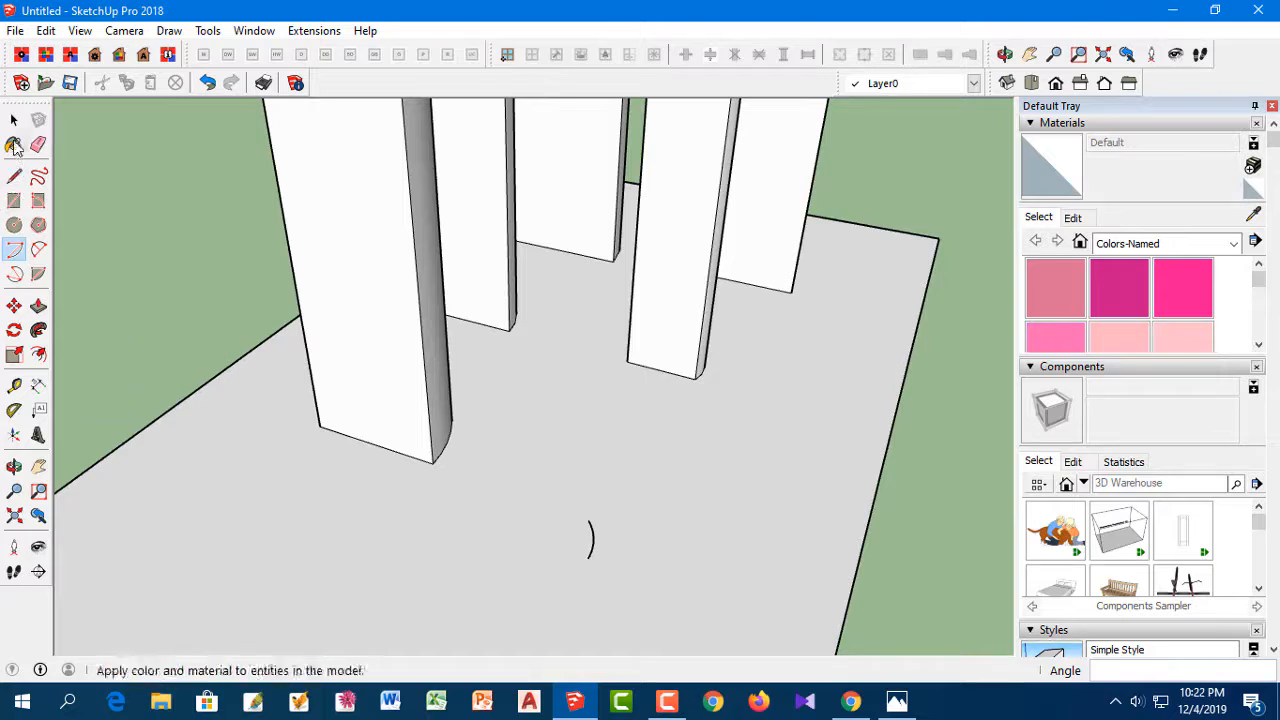
pyautogui.click(14, 176)
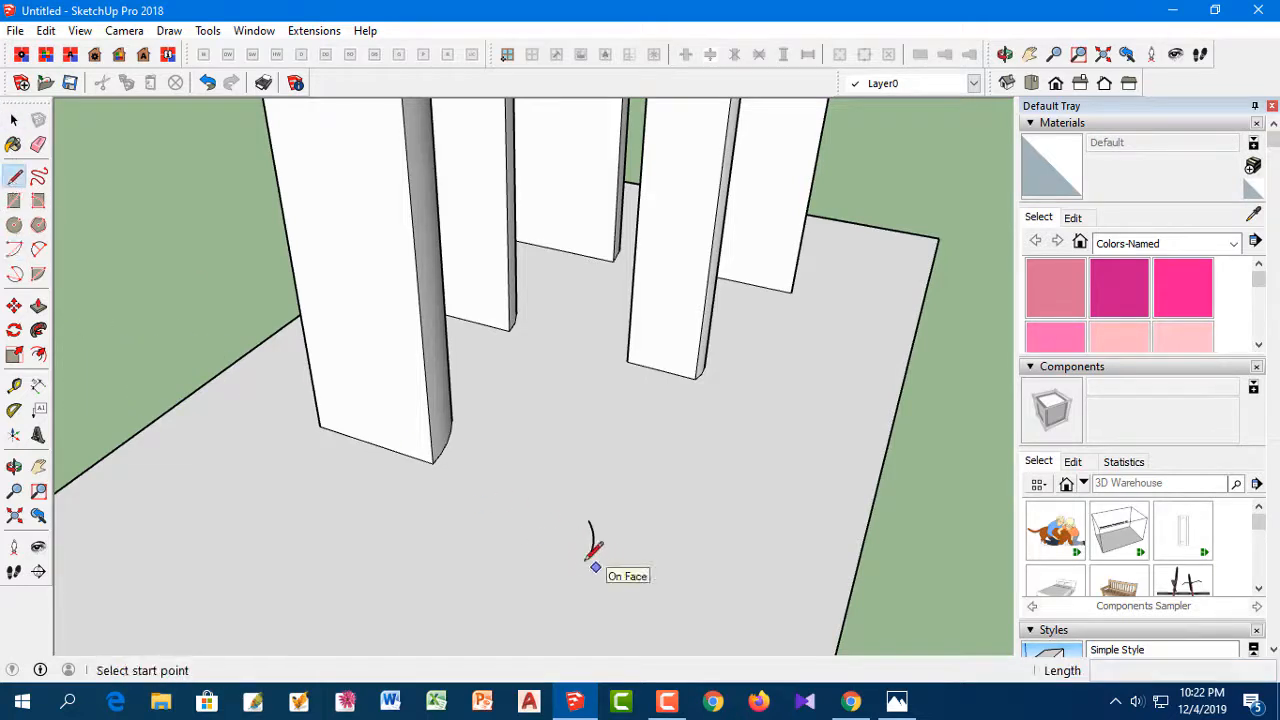
pyautogui.click(587, 557)
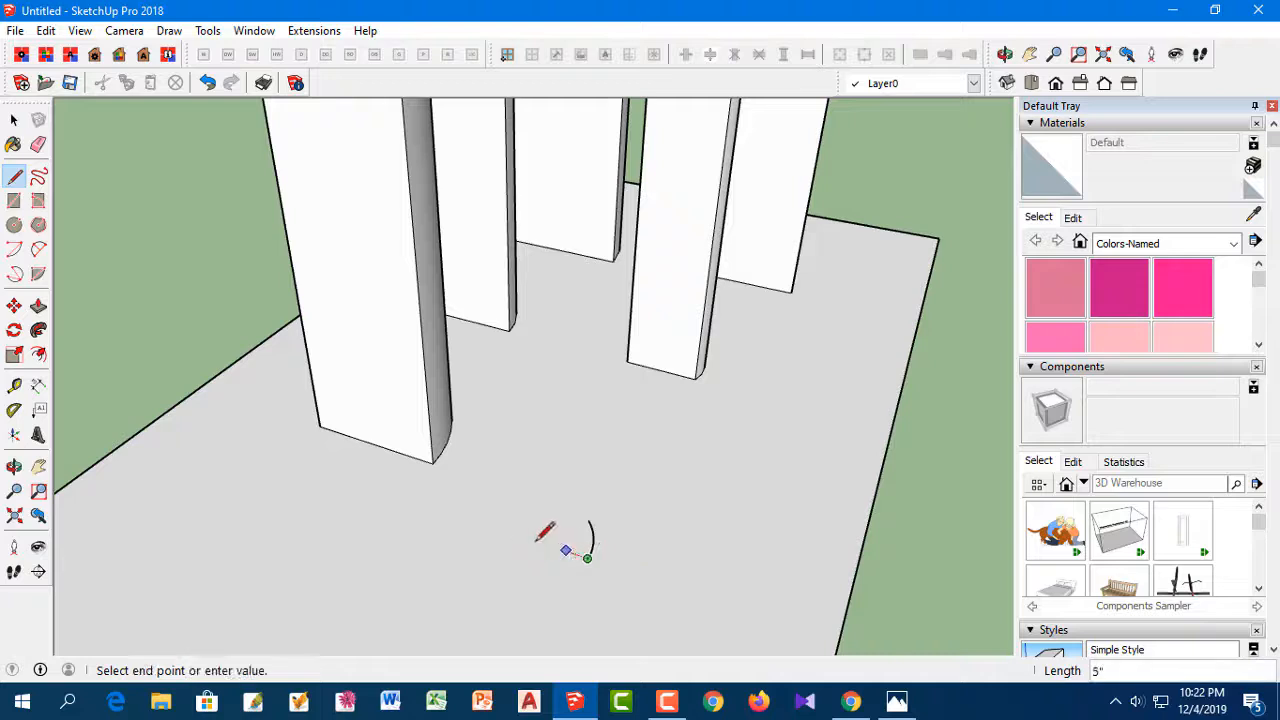
pyautogui.click(588, 520)
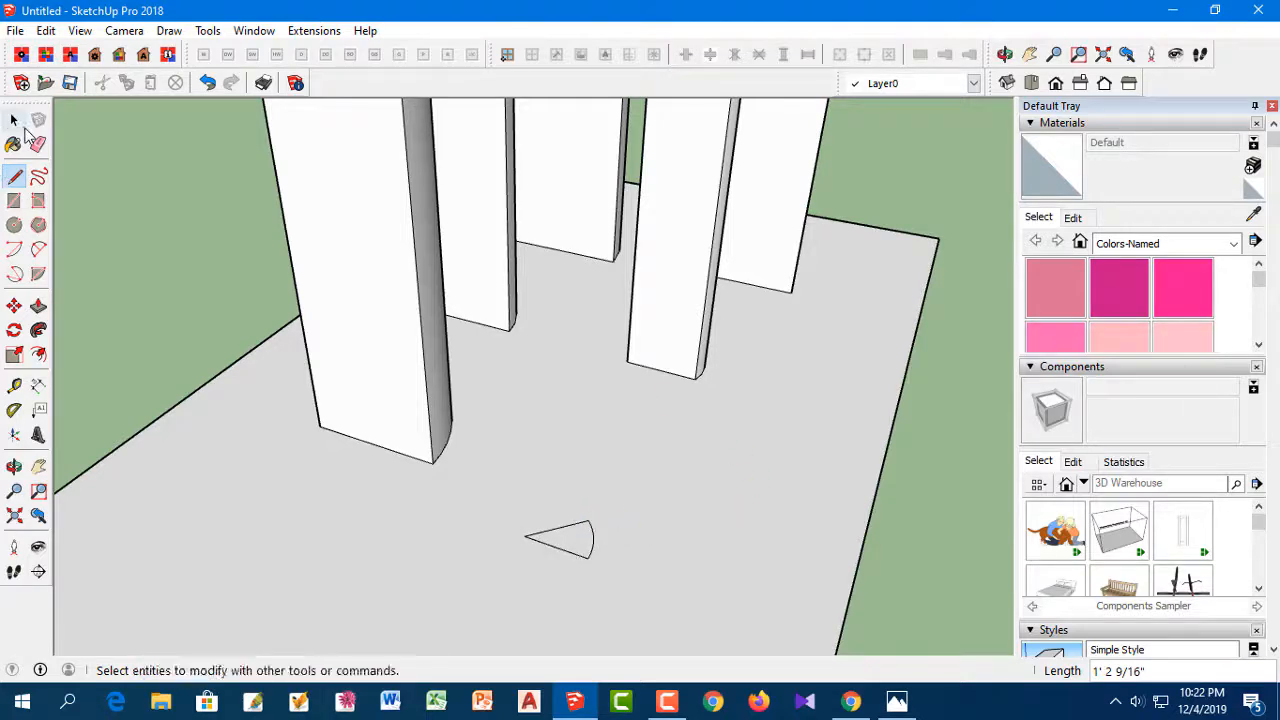
# Step: Push/Pull the wedge face up 7' 8 1/8" to match the height of the neighbouring columns
pyautogui.click(38, 306)
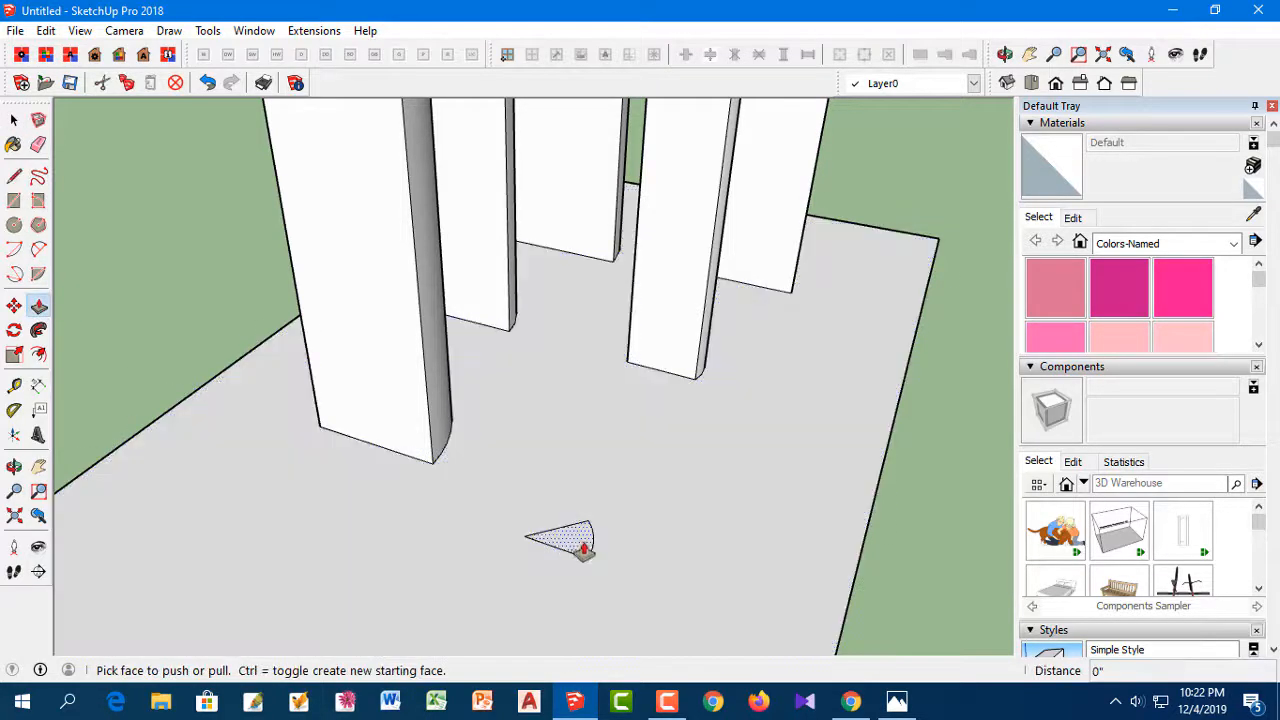
pyautogui.click(578, 538)
pyautogui.scroll(-3, 535, 440)
pyautogui.moveTo(533, 443); pyautogui.dragTo(466, 271, button='middle')
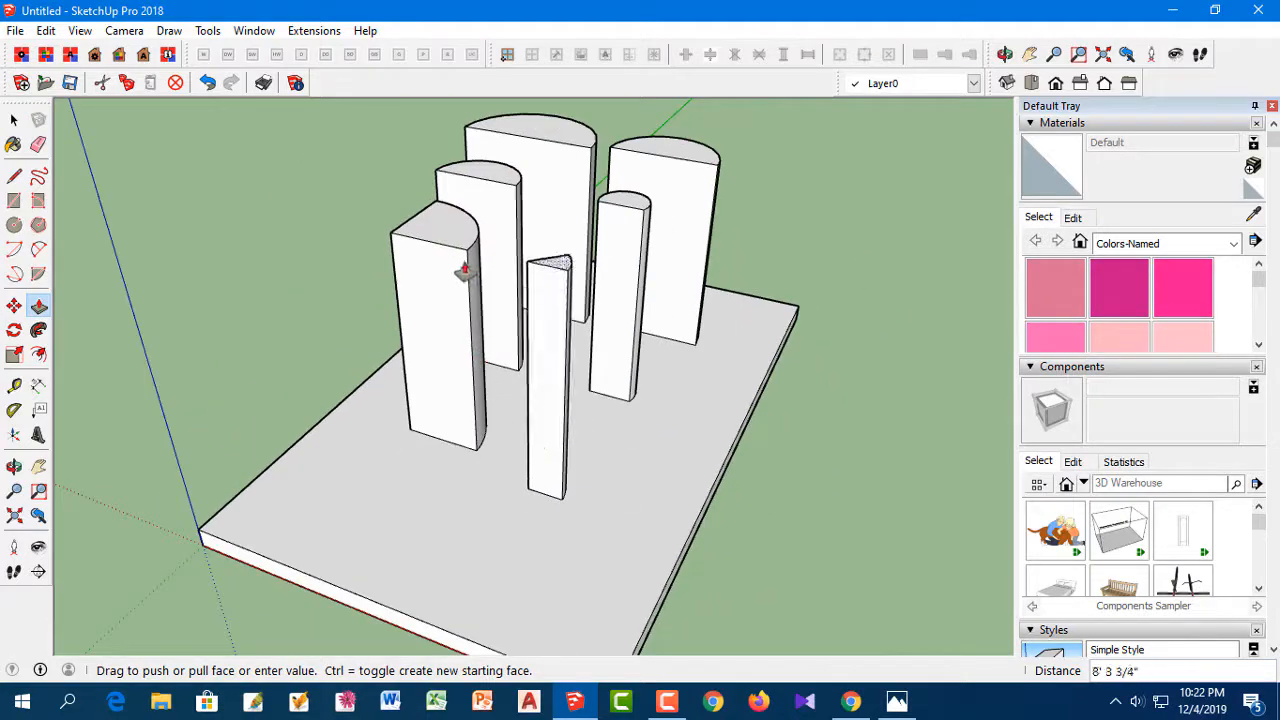
pyautogui.click(466, 258)
# Step: Compare the shape of the new wedge column with the quarter-circle column from several angles
pyautogui.moveTo(634, 403); pyautogui.dragTo(600, 446, button='middle')
pyautogui.scroll(5, 545, 400)
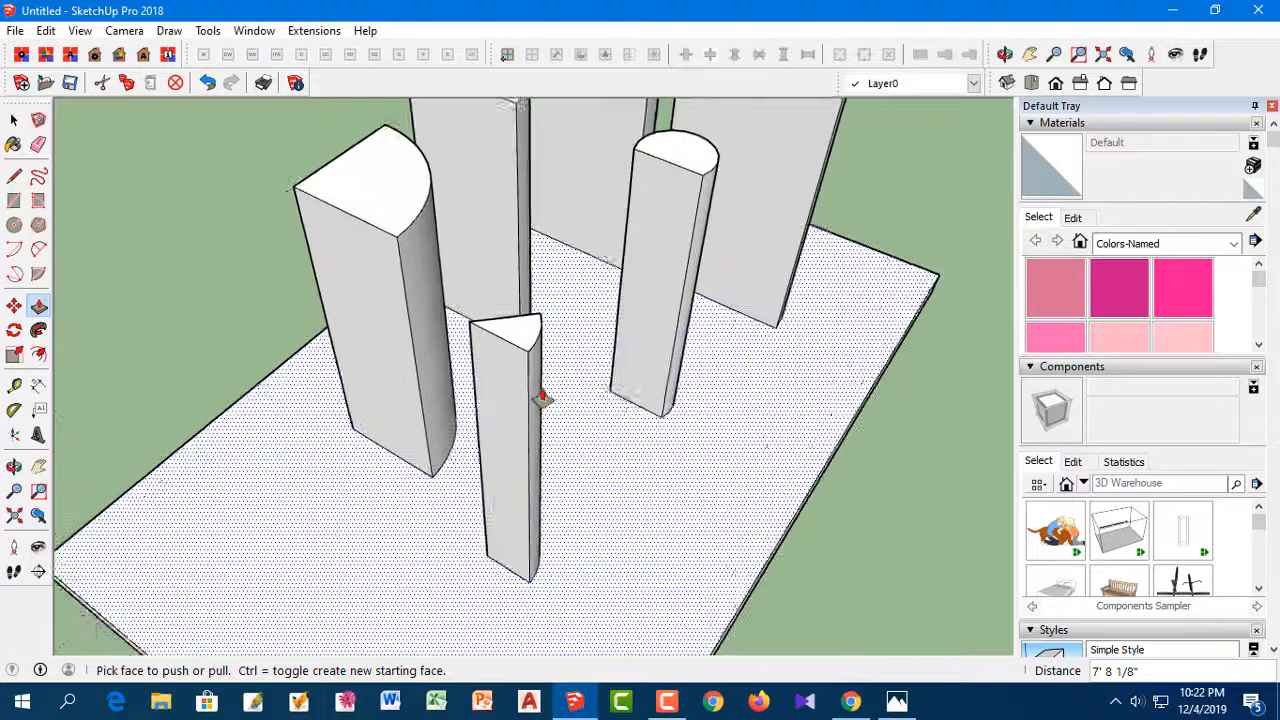
pyautogui.moveTo(494, 423); pyautogui.dragTo(843, 477, button='middle')
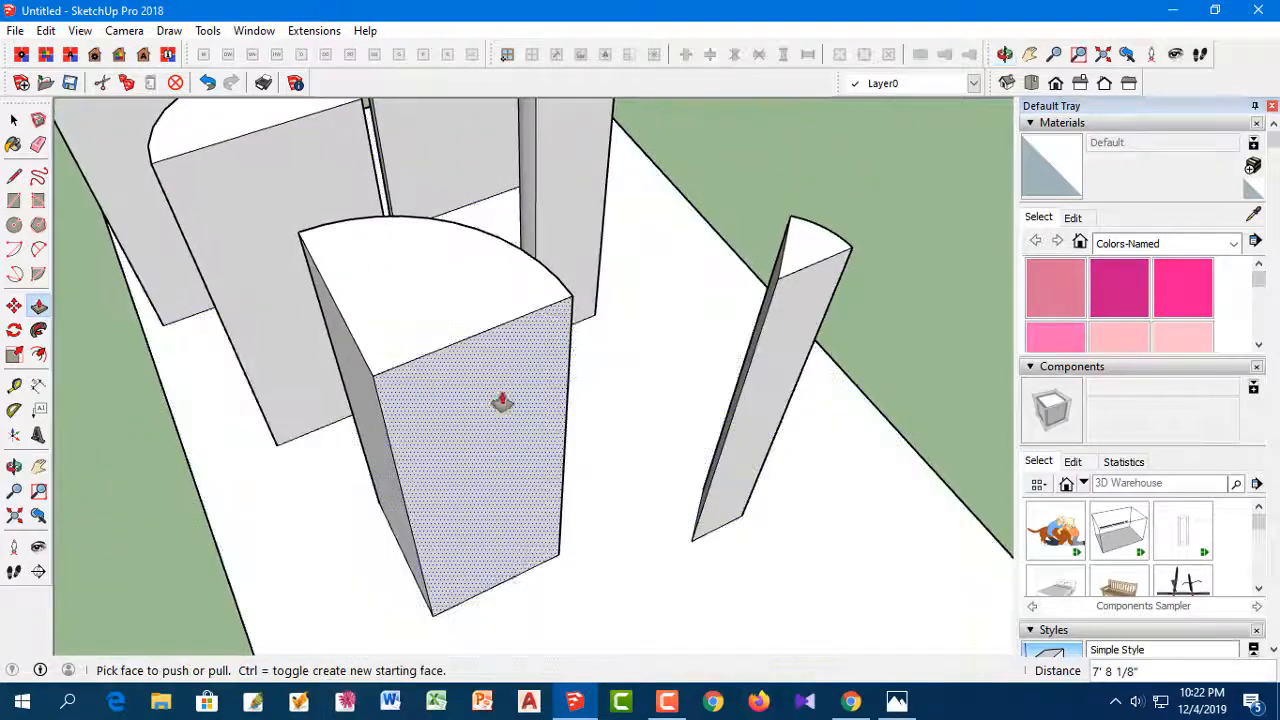
pyautogui.scroll(-3, 500, 406)
pyautogui.moveTo(491, 411); pyautogui.dragTo(610, 360, button='middle')
pyautogui.click(13, 121)
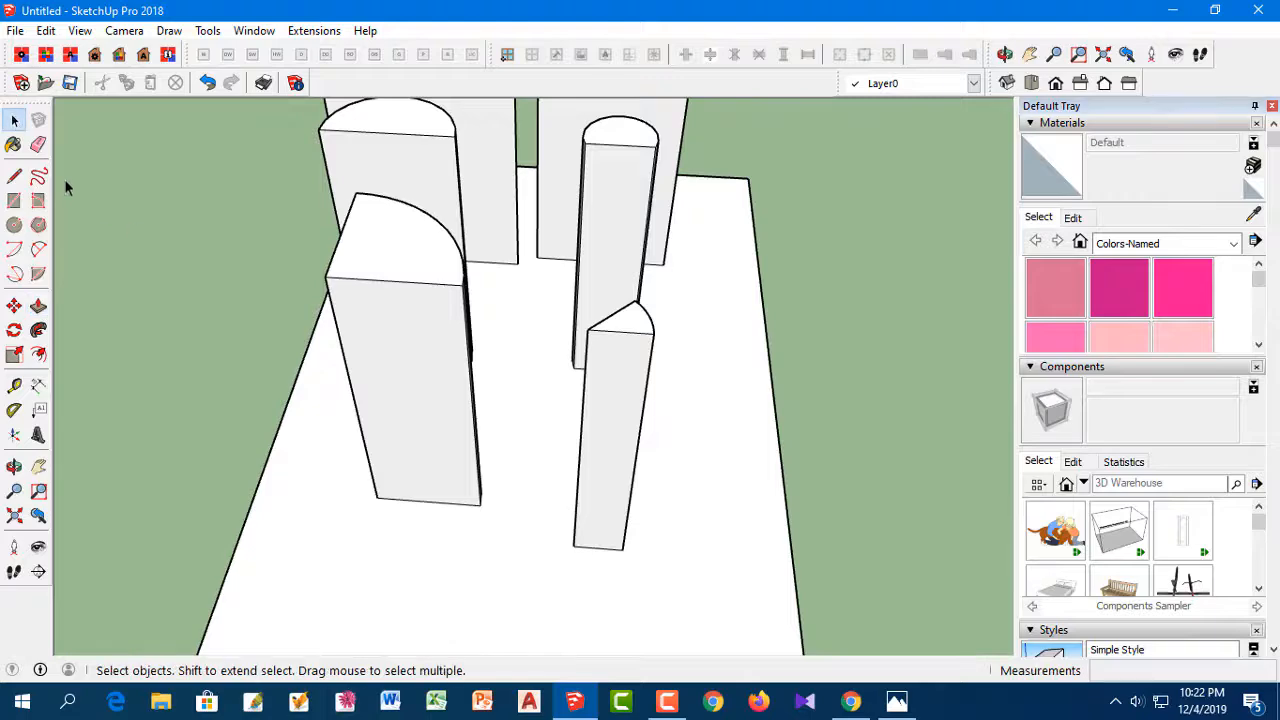
pyautogui.moveTo(572, 404); pyautogui.dragTo(575, 368, button='middle')
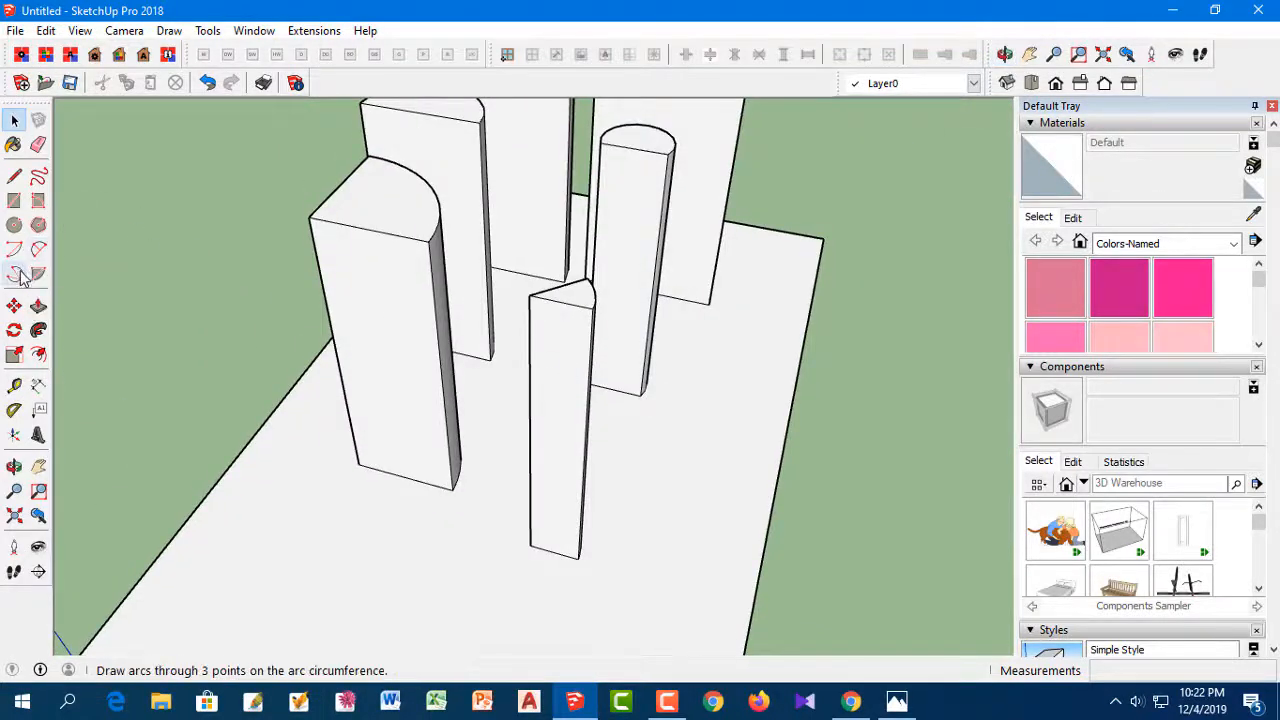
# Step: Draw a 3-point arc of about 228 degrees on the empty front part of the slab, ahead of the quarter-circle column
pyautogui.click(15, 274)
pyautogui.scroll(-5, 614, 410)
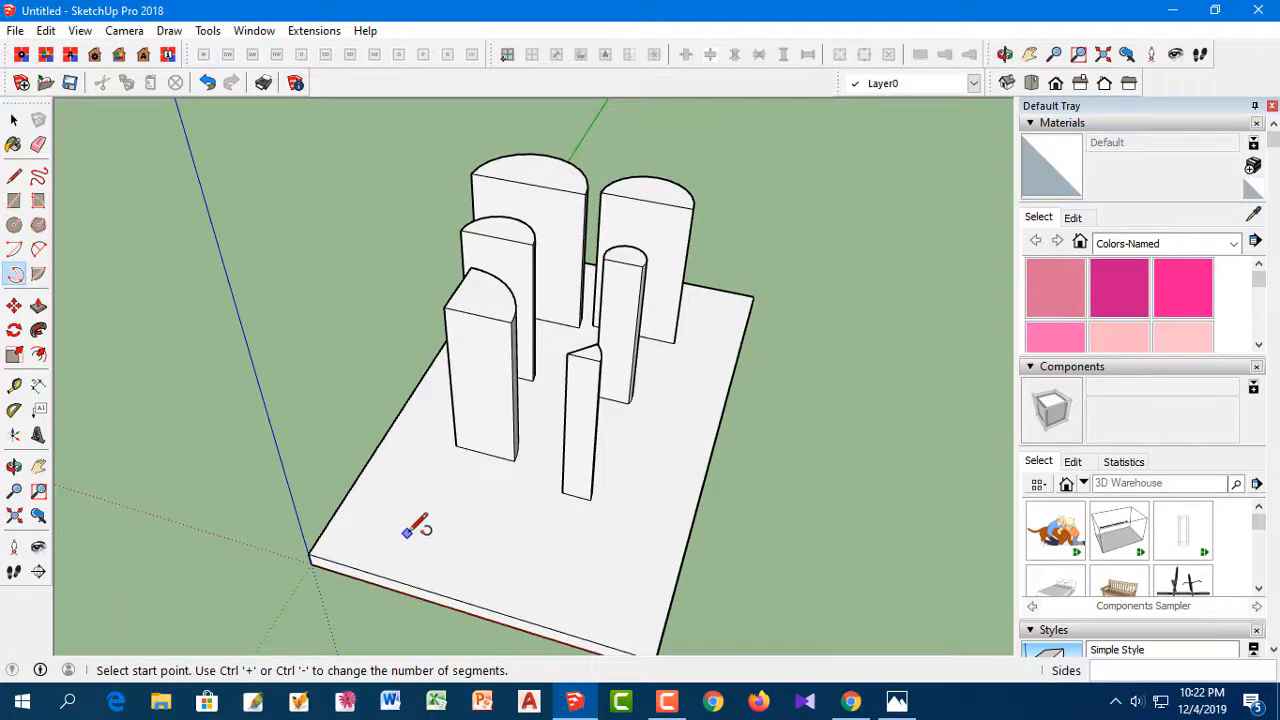
pyautogui.click(409, 531)
pyautogui.moveTo(458, 555); pyautogui.dragTo(565, 556, button='middle')
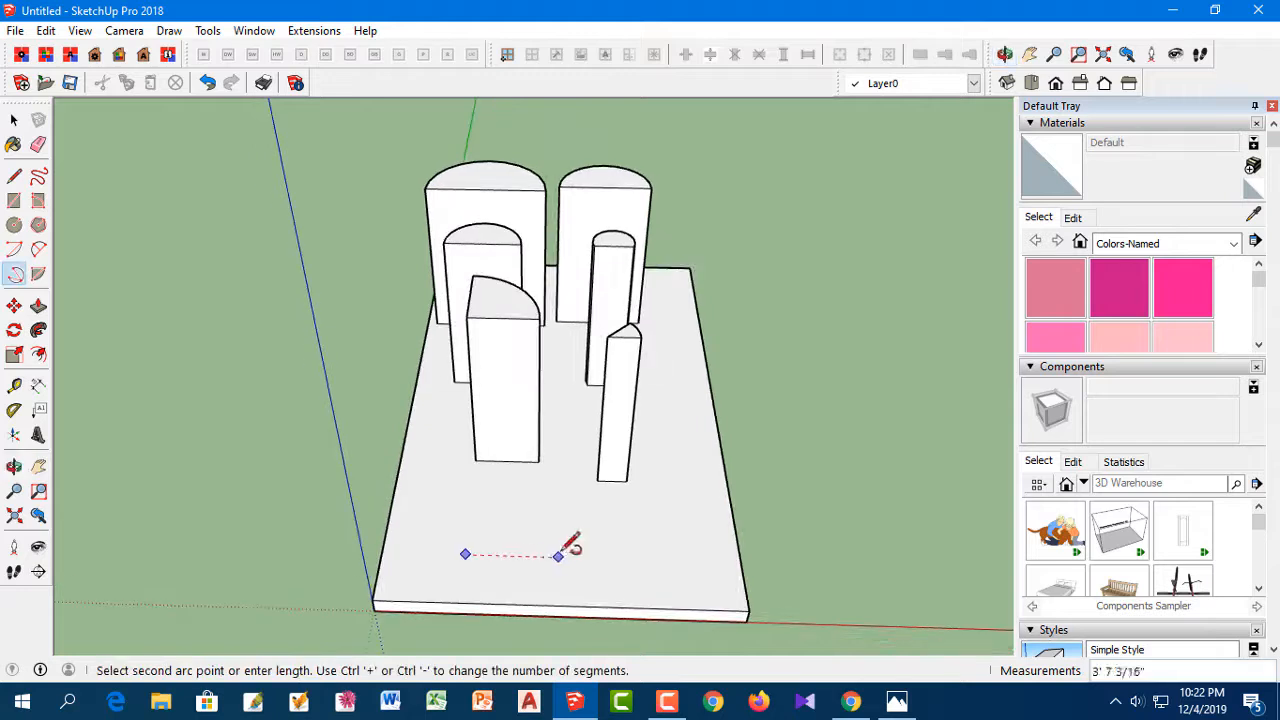
pyautogui.scroll(3, 505, 550)
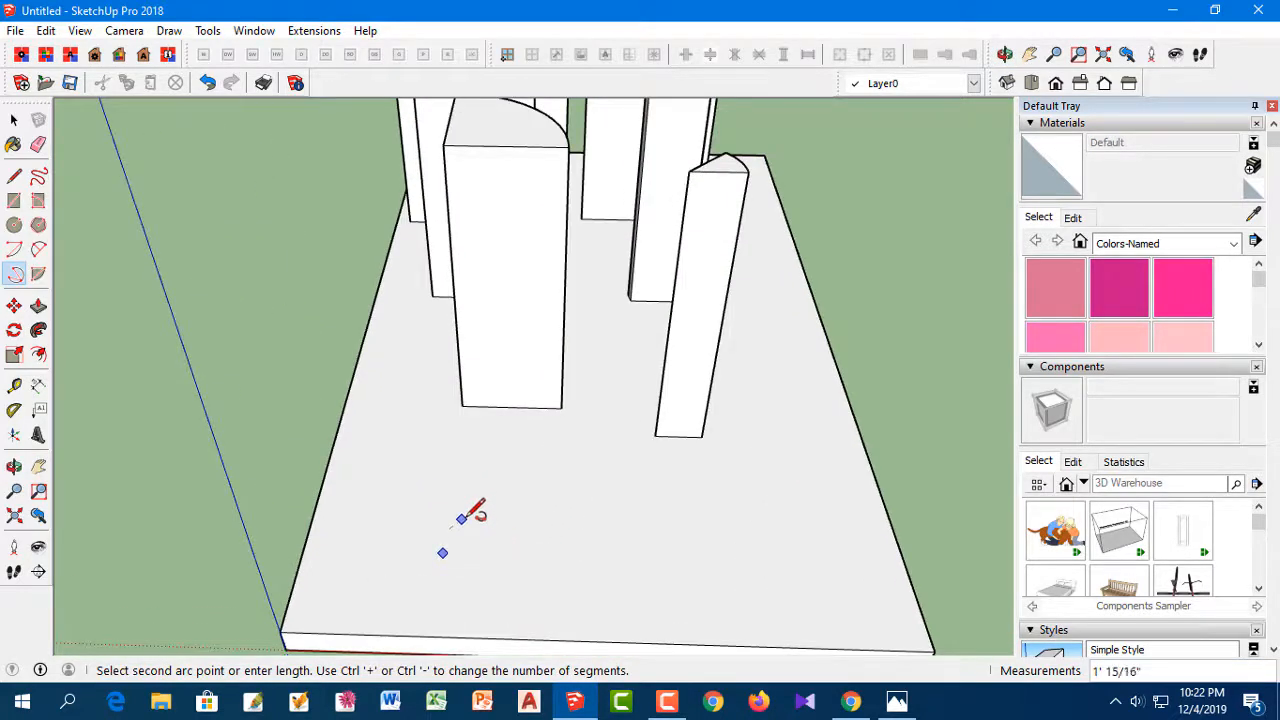
pyautogui.click(522, 553)
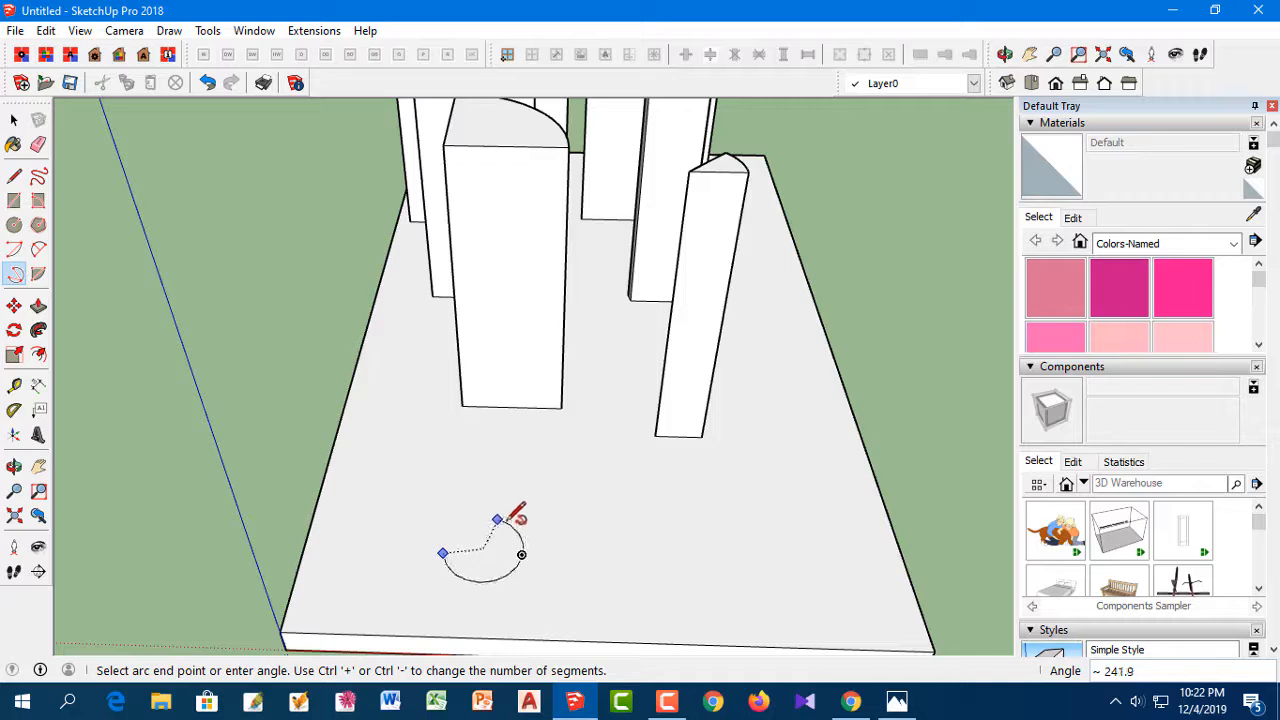
pyautogui.click(515, 527)
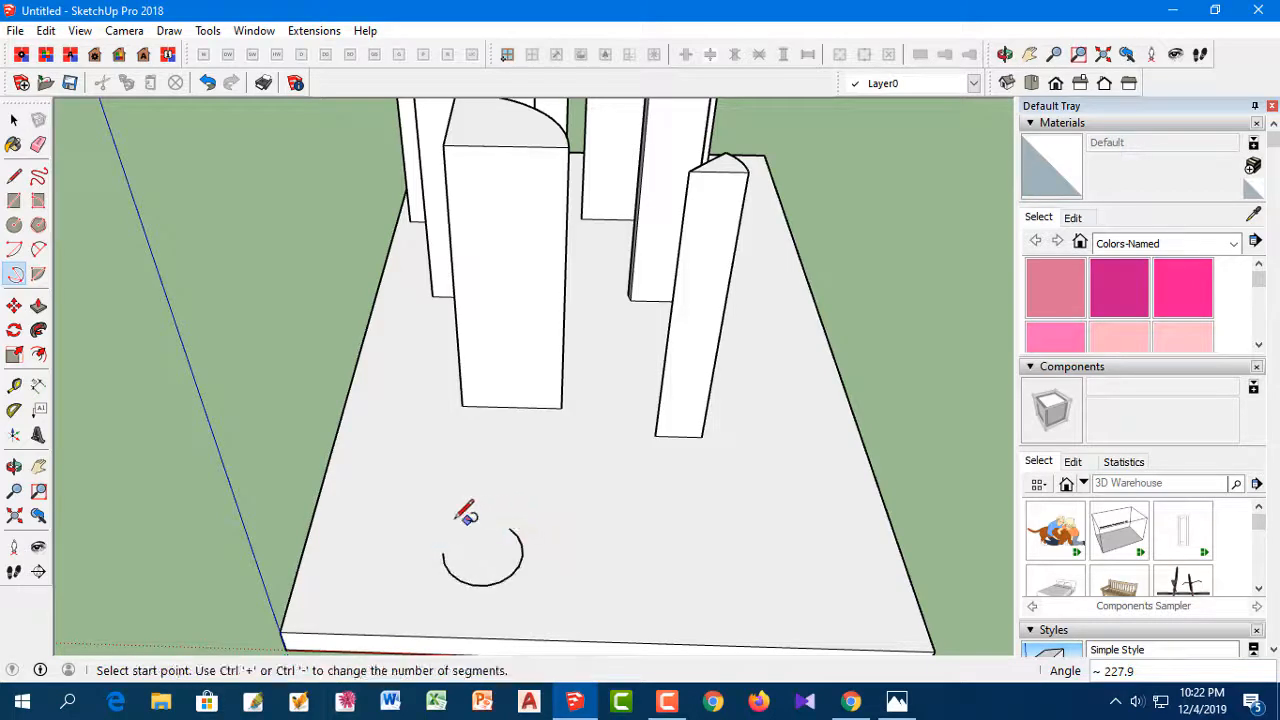
# Step: Close the 3-point arc into a face with a straight line between its two endpoints
pyautogui.click(14, 176)
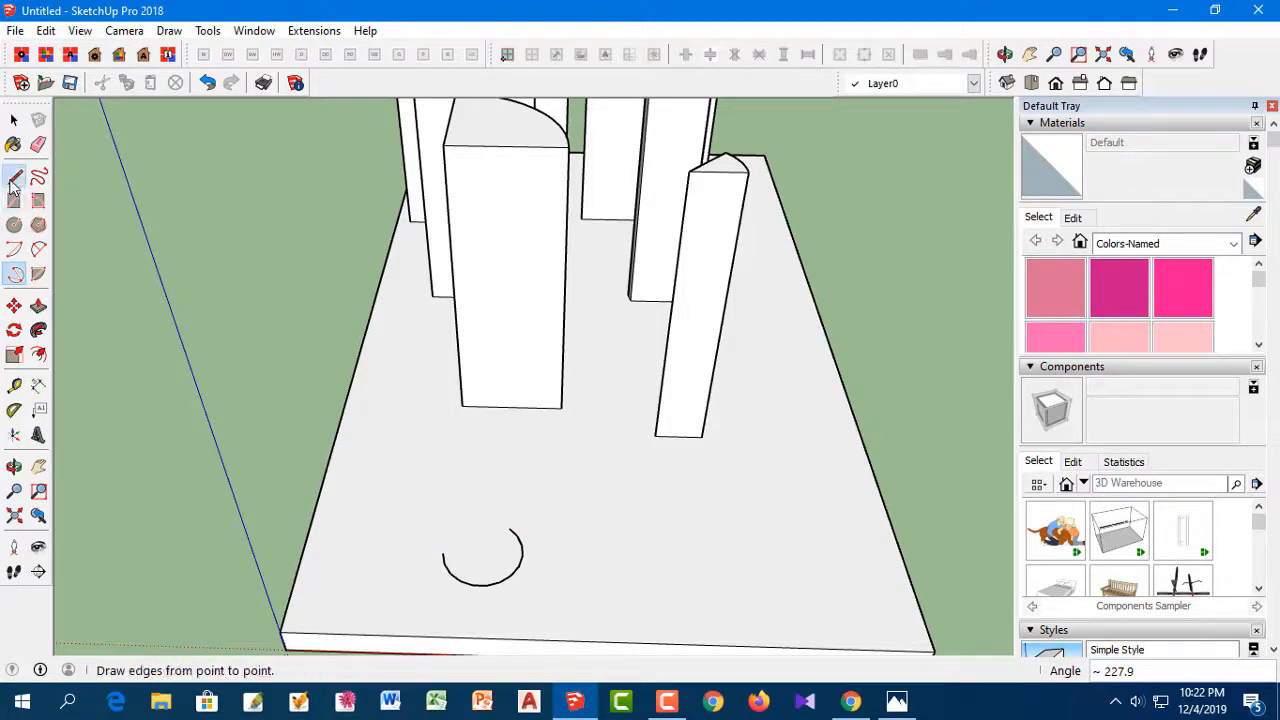
pyautogui.click(443, 552)
pyautogui.click(509, 528)
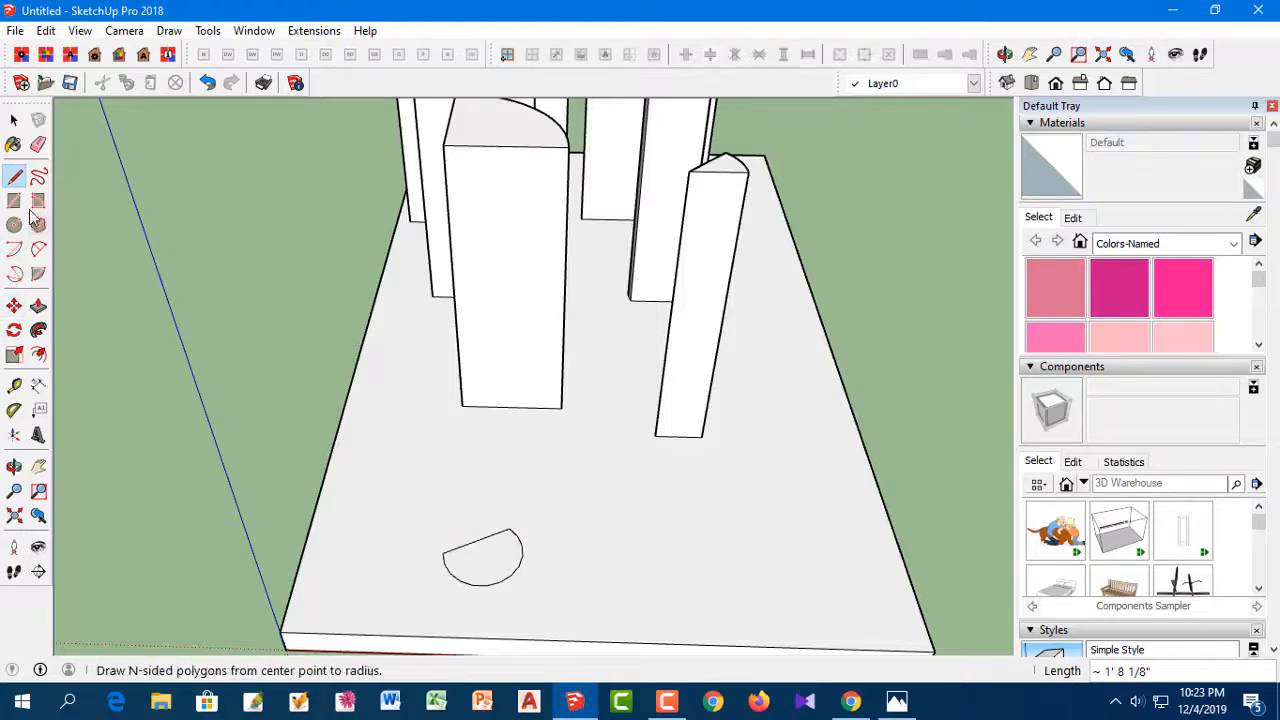
# Step: Push/Pull the closed 3-point arc face up to the height of the neighbouring wedge column
pyautogui.click(38, 307)
pyautogui.moveTo(471, 557); pyautogui.dragTo(478, 538)
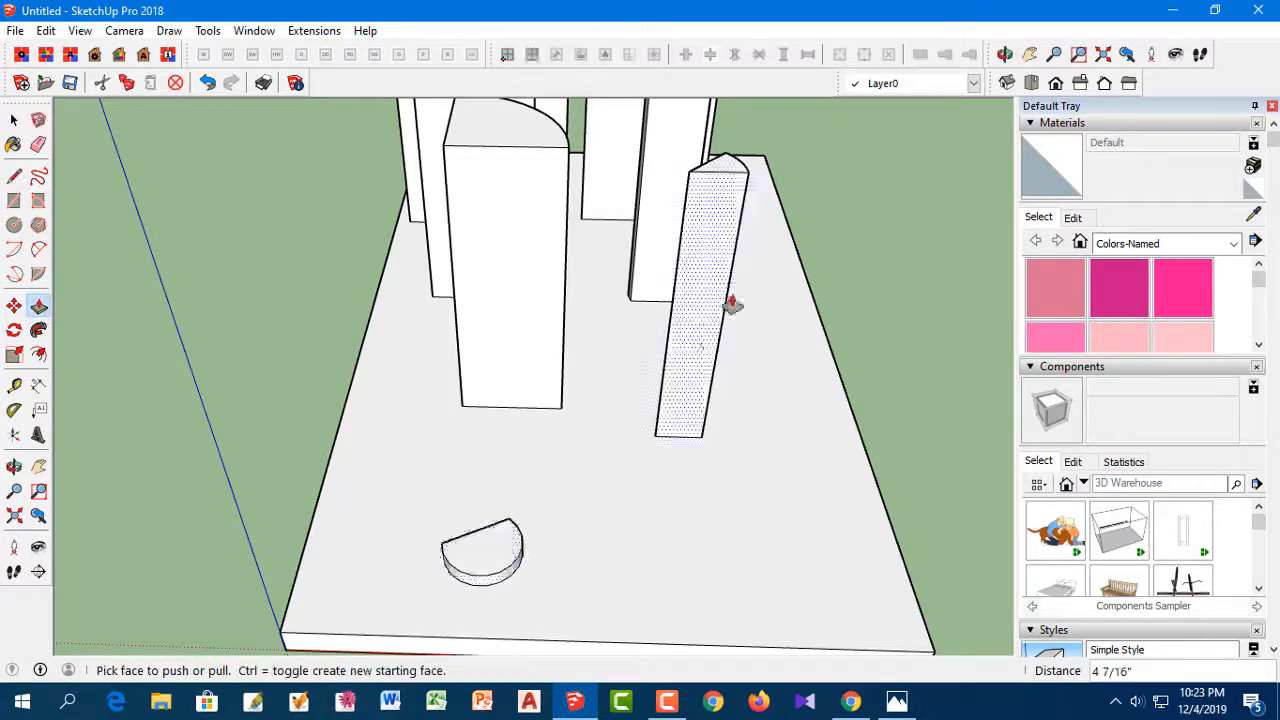
pyautogui.click(502, 545)
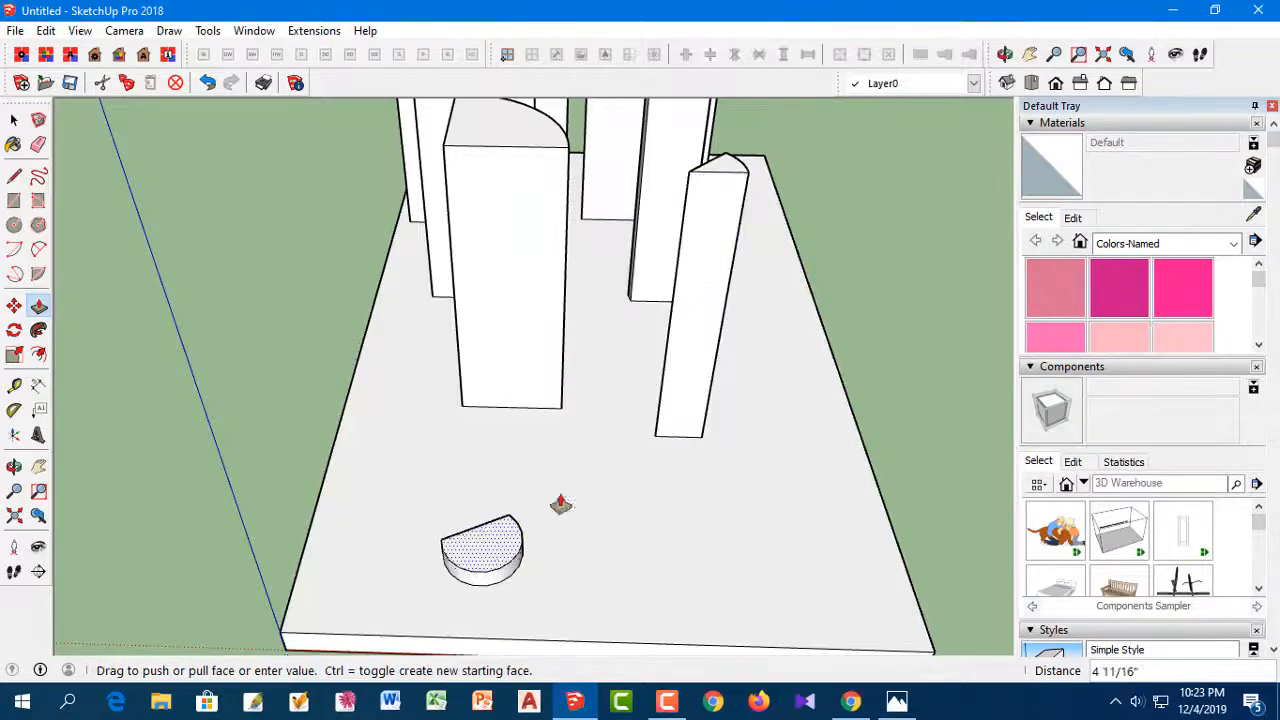
pyautogui.click(734, 176)
pyautogui.scroll(-3, 687, 540)
pyautogui.moveTo(586, 543); pyautogui.dragTo(686, 514, button='middle')
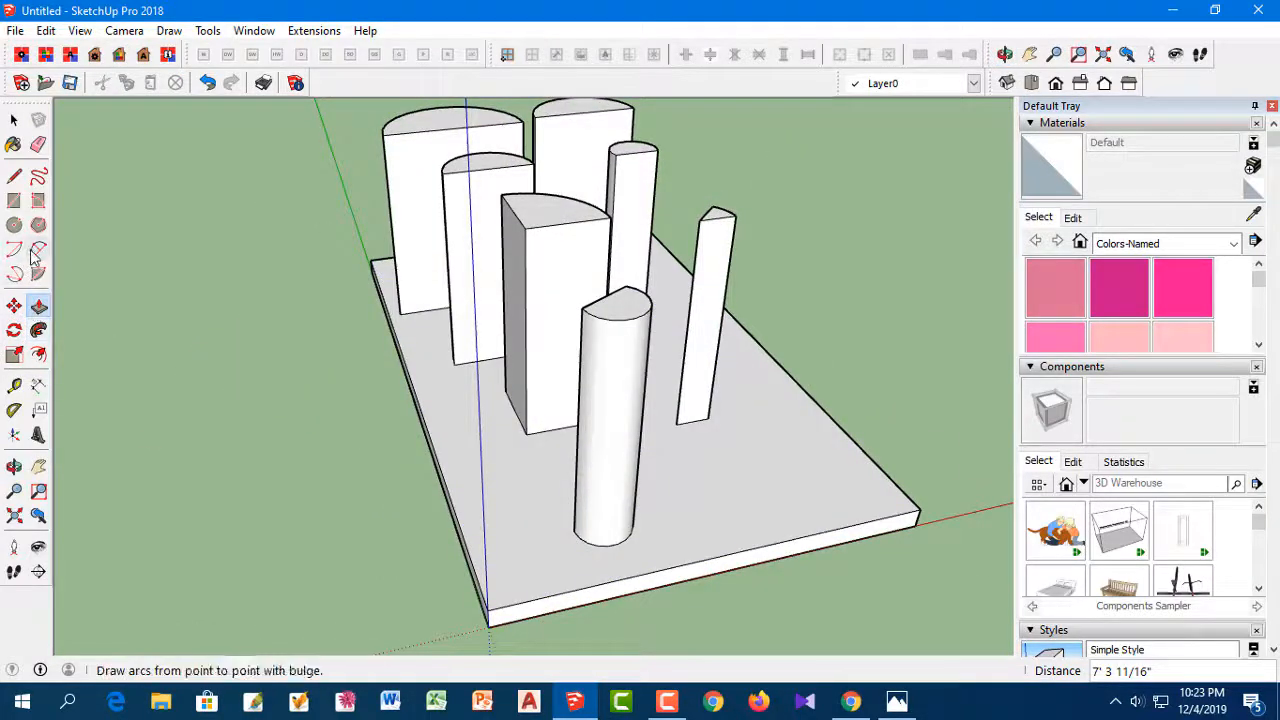
pyautogui.click(14, 119)
pyautogui.moveTo(588, 583); pyautogui.dragTo(520, 474, button='middle')
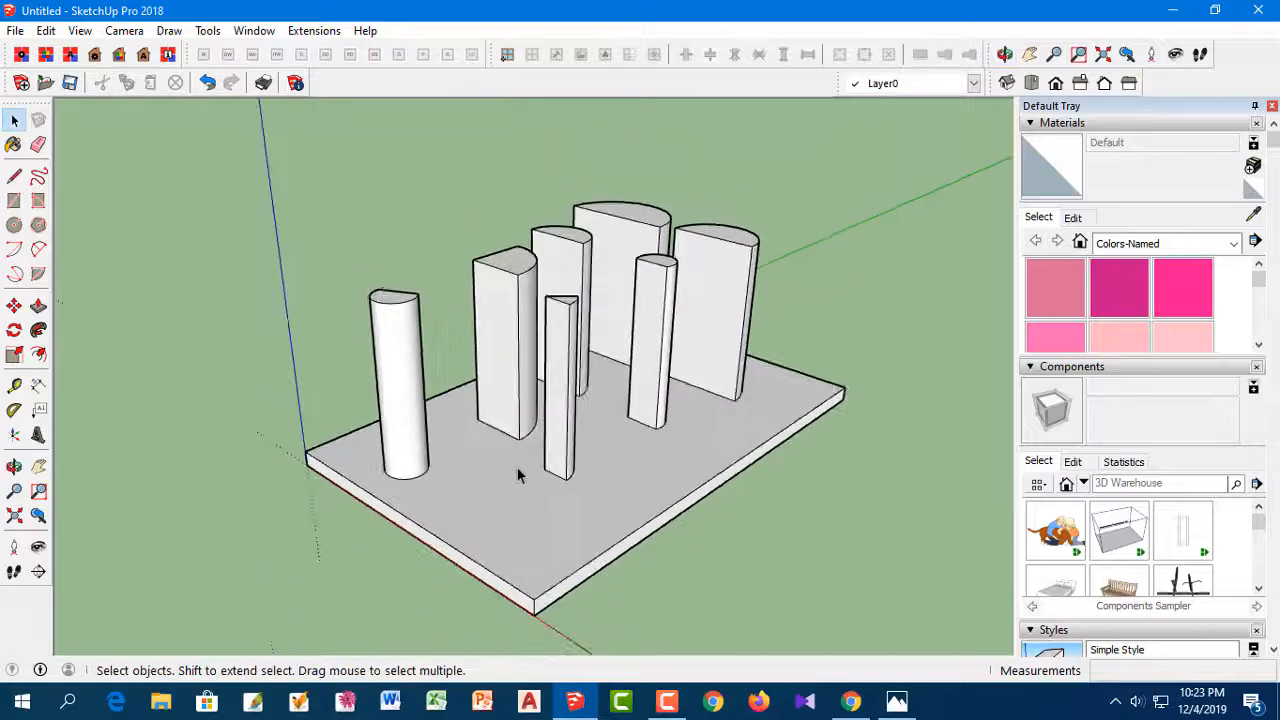
pyautogui.moveTo(671, 457); pyautogui.dragTo(777, 483, button='middle')
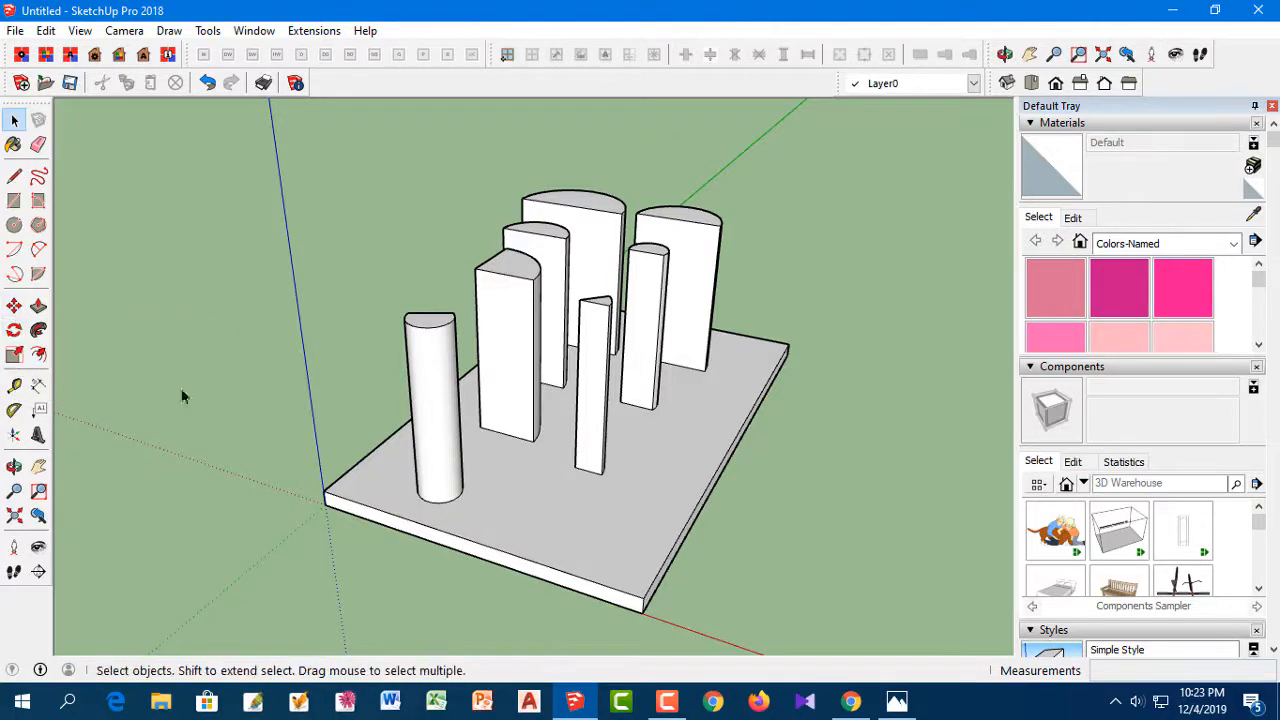
# Step: Switch to Photos, examine the enlarged tutorial outline in Sketchup 2018 Image.jpg, and return to the SketchUp model
pyautogui.click(898, 700)
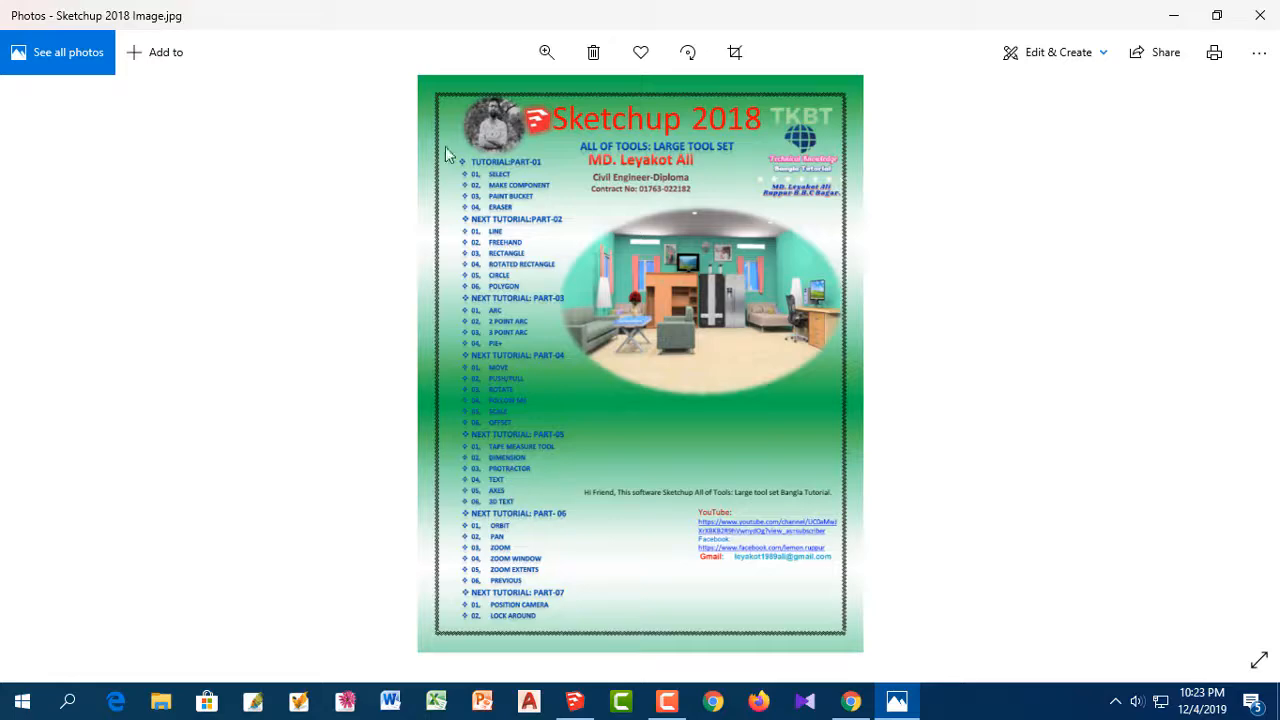
pyautogui.click(546, 52)
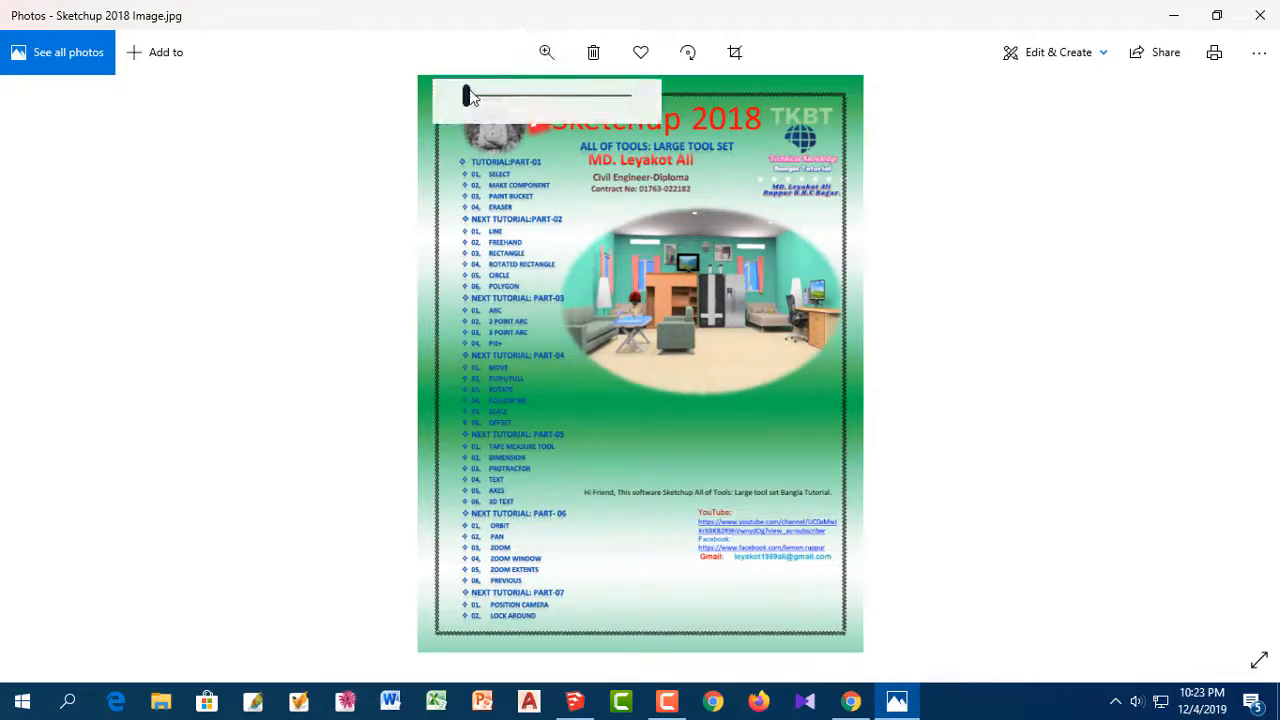
pyautogui.moveTo(471, 100); pyautogui.dragTo(477, 97)
pyautogui.moveTo(465, 480); pyautogui.dragTo(571, 423)
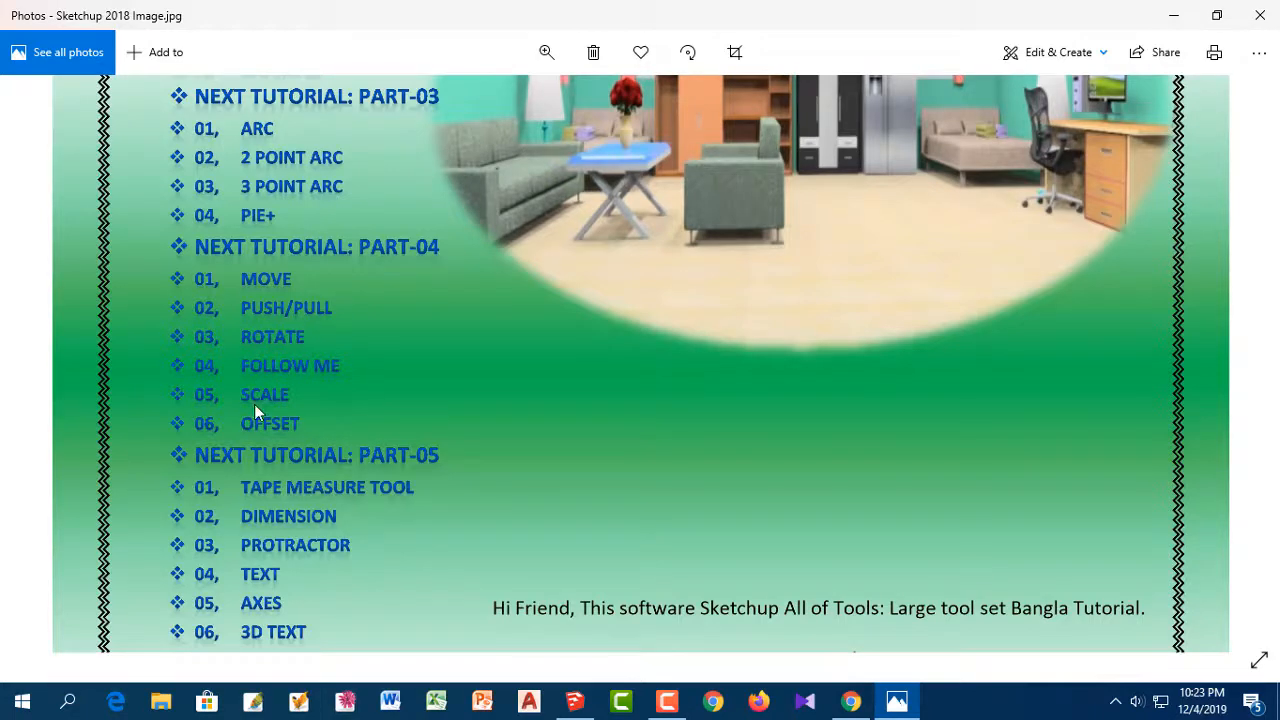
pyautogui.click(1174, 15)
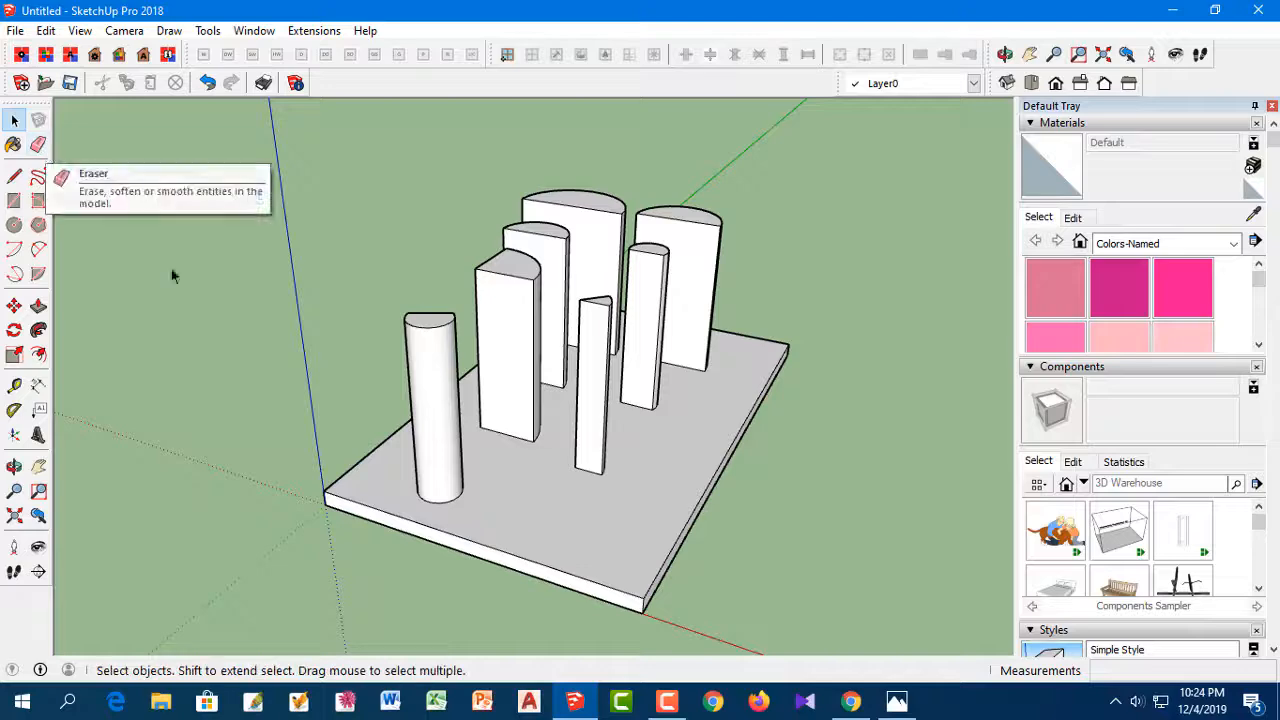
pyautogui.moveTo(752, 494); pyautogui.dragTo(784, 519, button='middle')
pyautogui.scroll(-1, 533, 410)
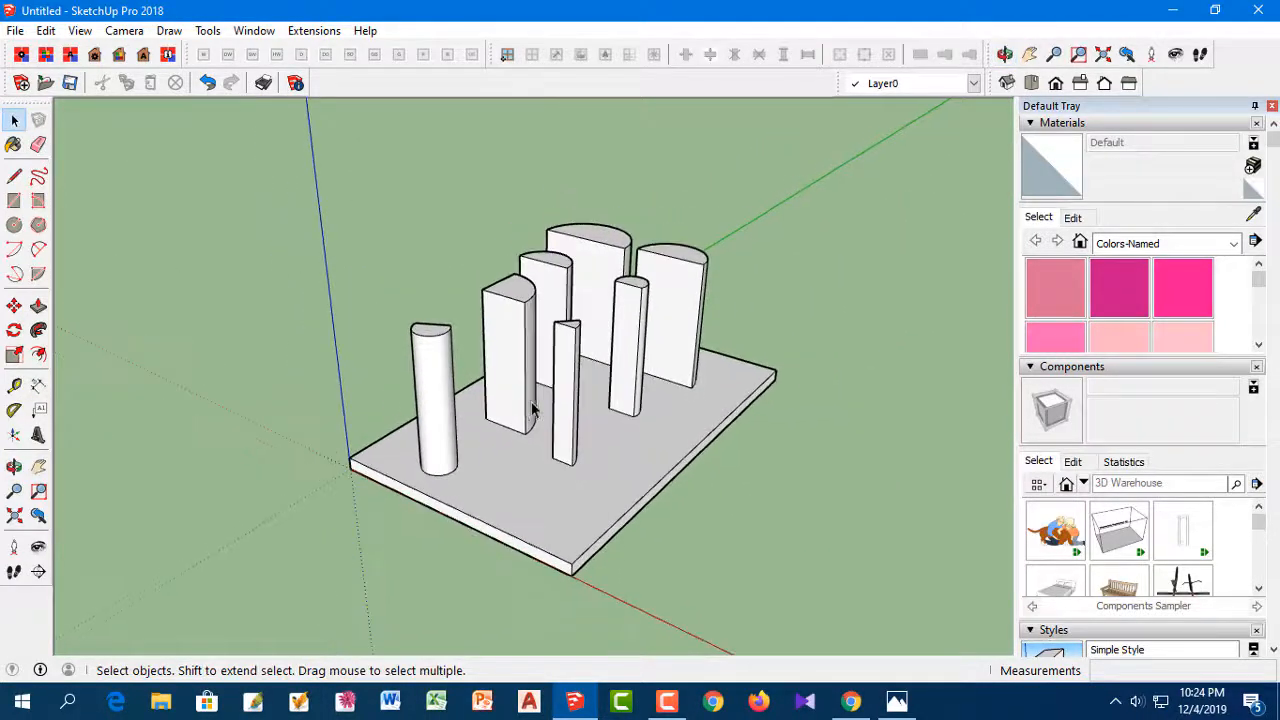